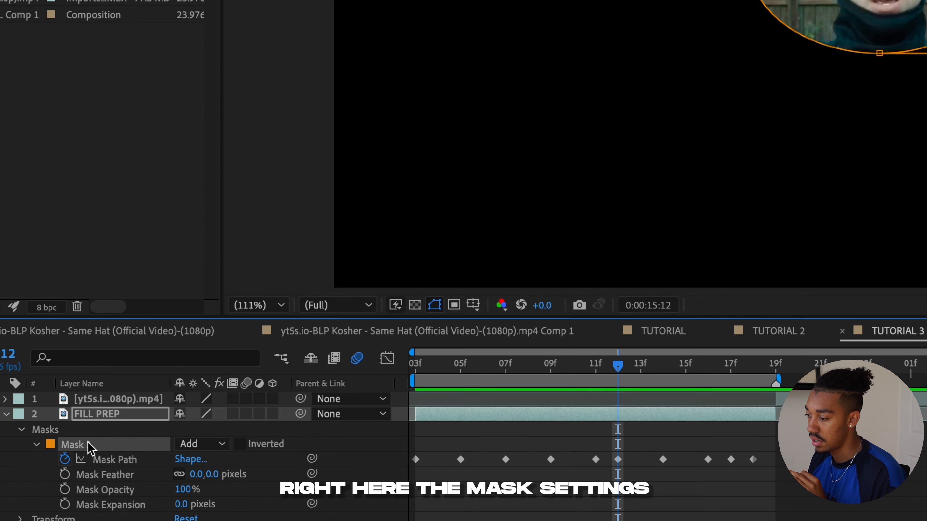
- Set Mask 1 on the FILL PREP layer to Subtract and preview the cut-out head area
left_click(188, 444)
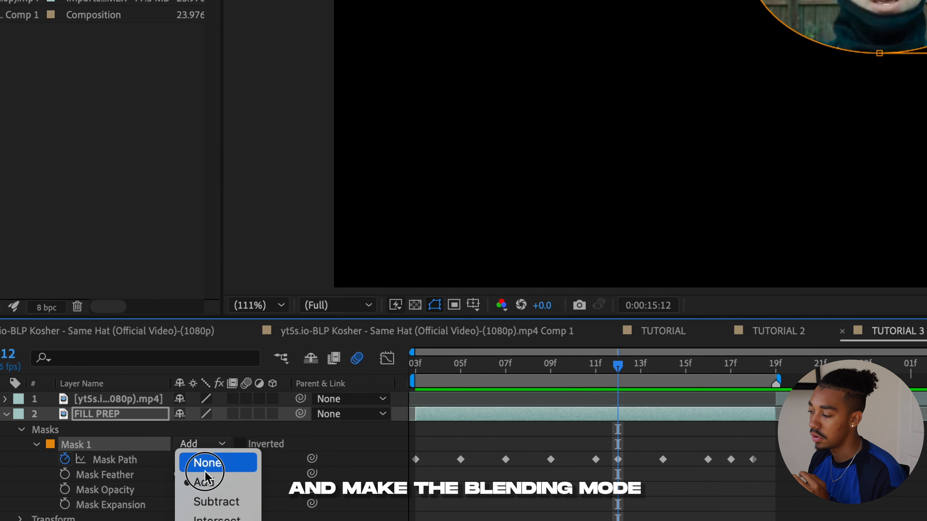
left_click(215, 502)
key("space")
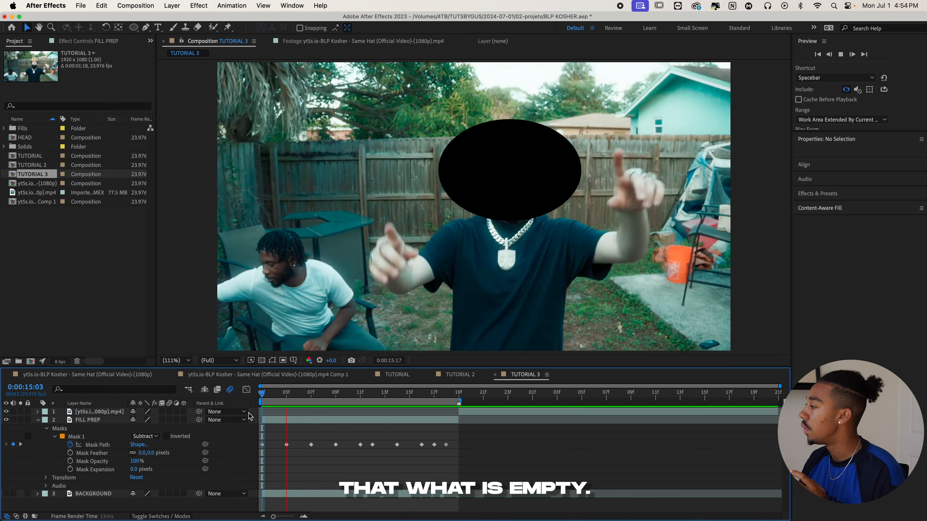
left_click(249, 417)
left_click(287, 398)
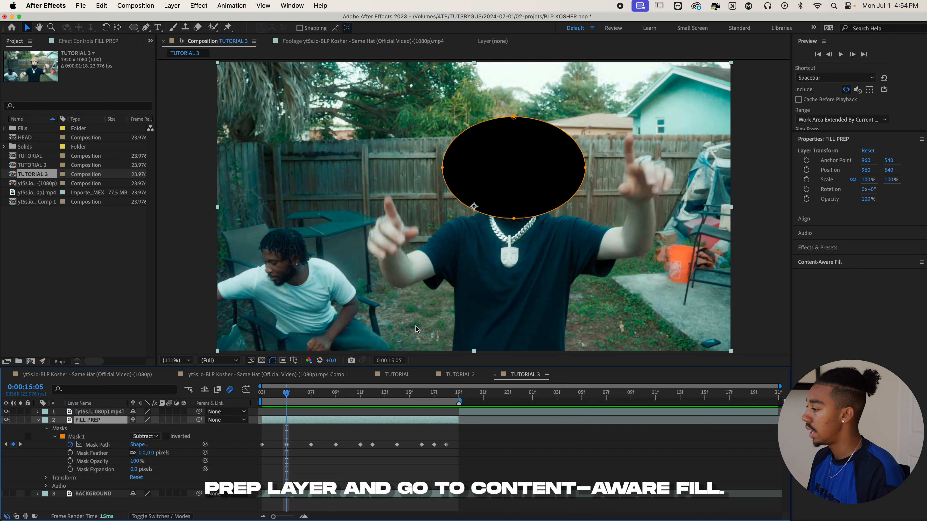
- Set up Content-Aware Fill for FILL PREP with Alpha Expansion 25, the Object fill method and Strong Lighting Correction
left_click(873, 264)
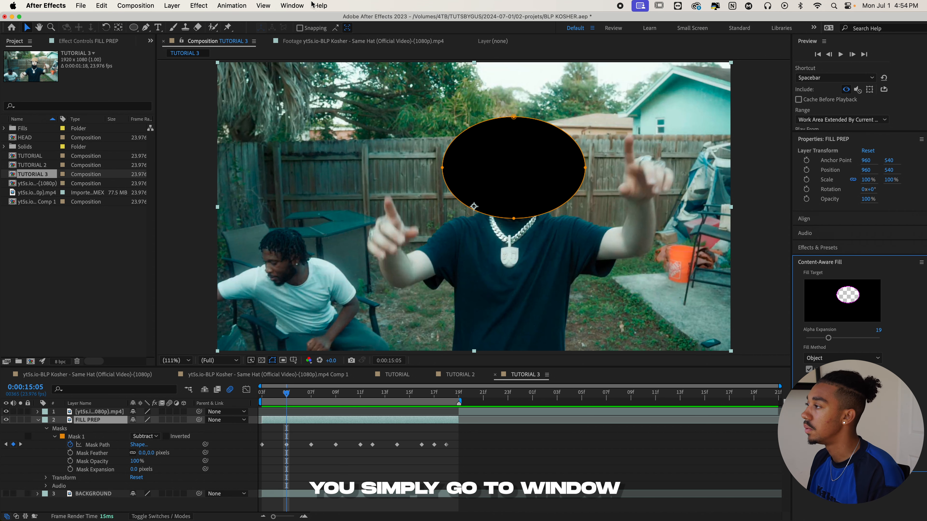
left_click(289, 6)
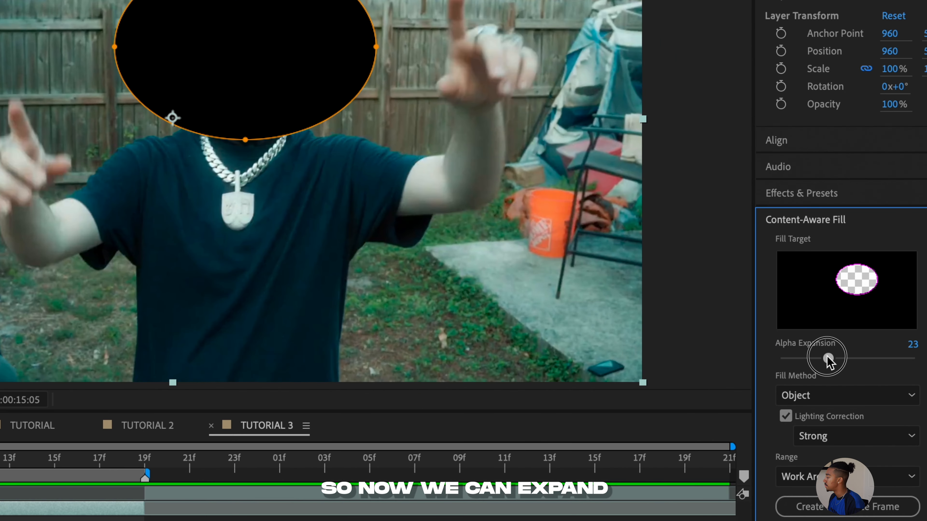
left_click_drag(827, 358, 832, 359)
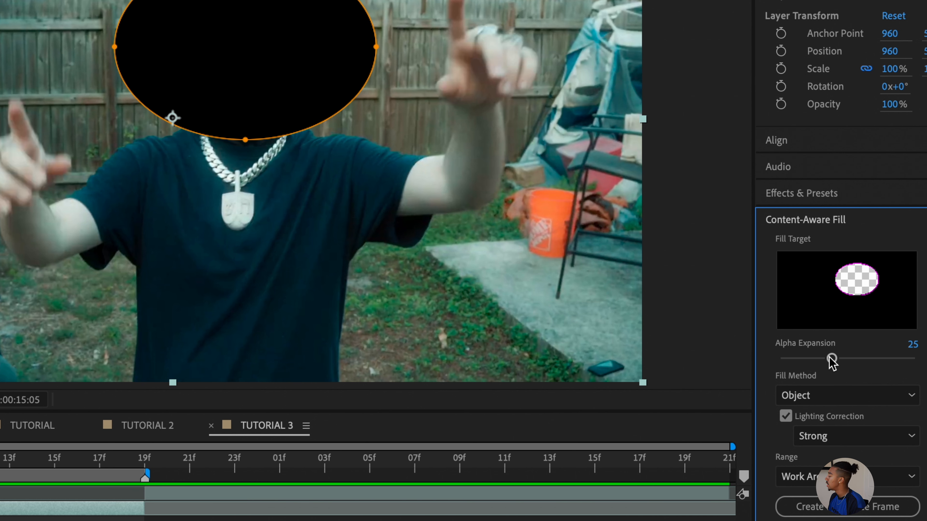
left_click(855, 405)
left_click(841, 399)
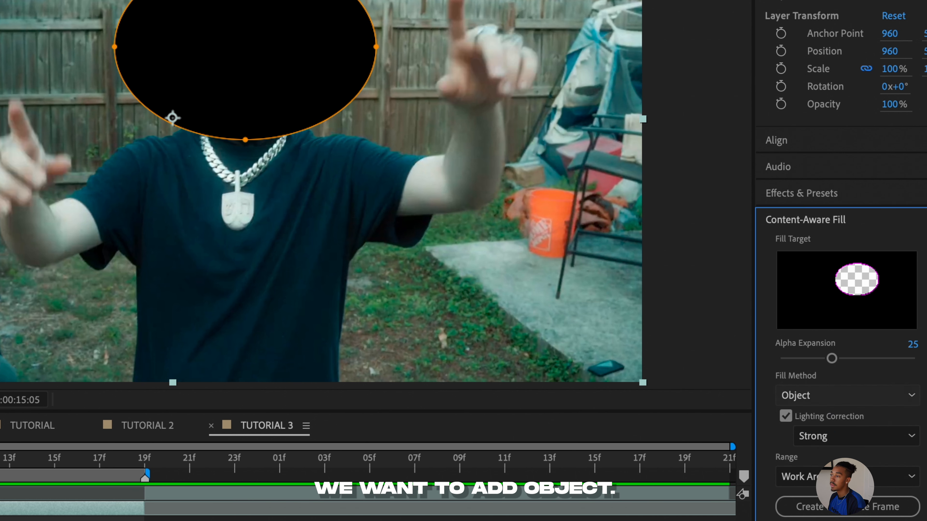
left_click(786, 420)
left_click(786, 420)
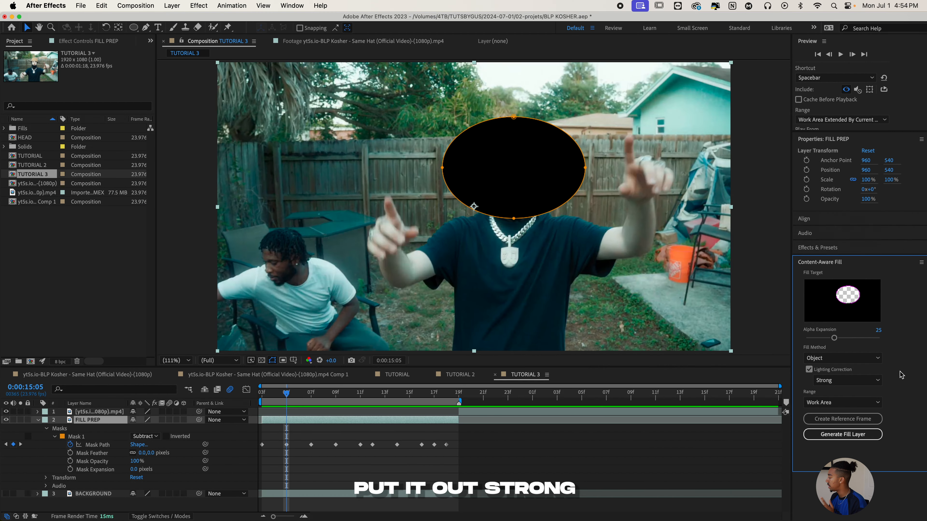
- Review the span of the masked clip and set the Content-Aware Fill range to Work Area
left_click(839, 403)
left_click(838, 403)
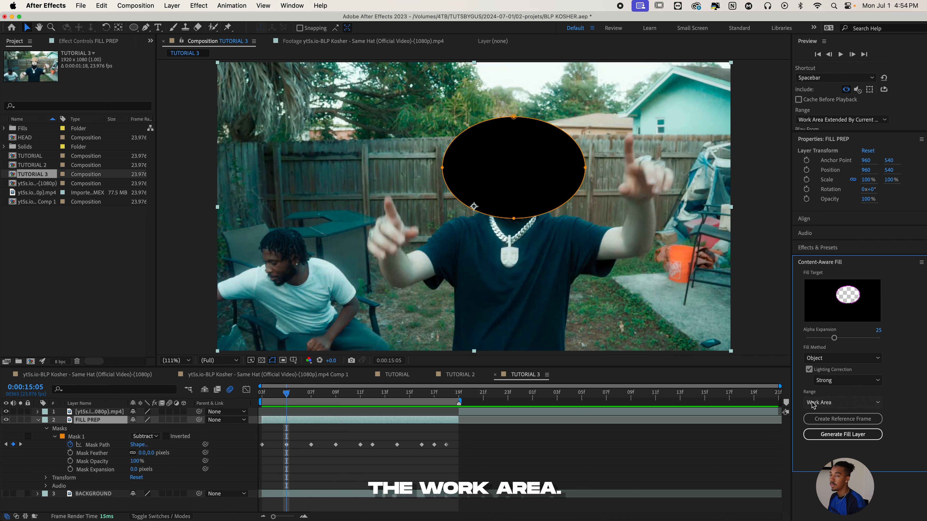
left_click(829, 403)
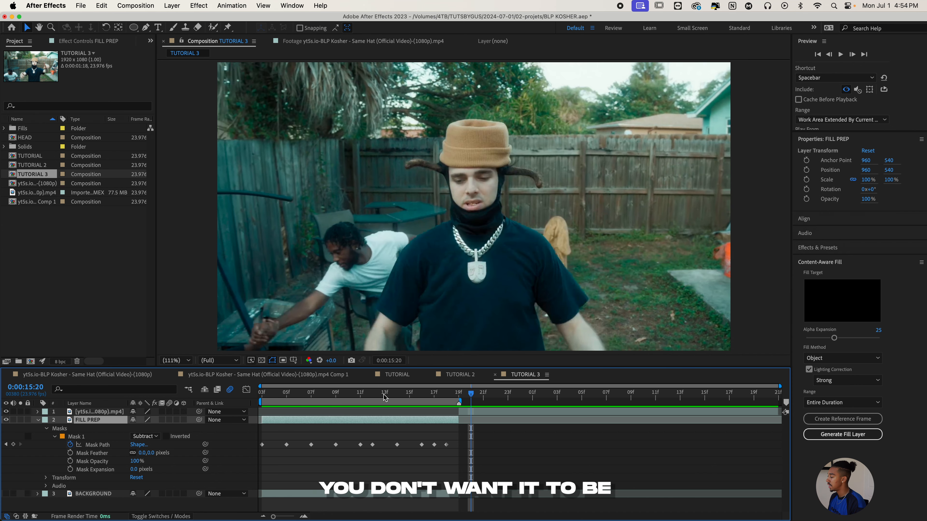
left_click_drag(384, 396, 360, 395)
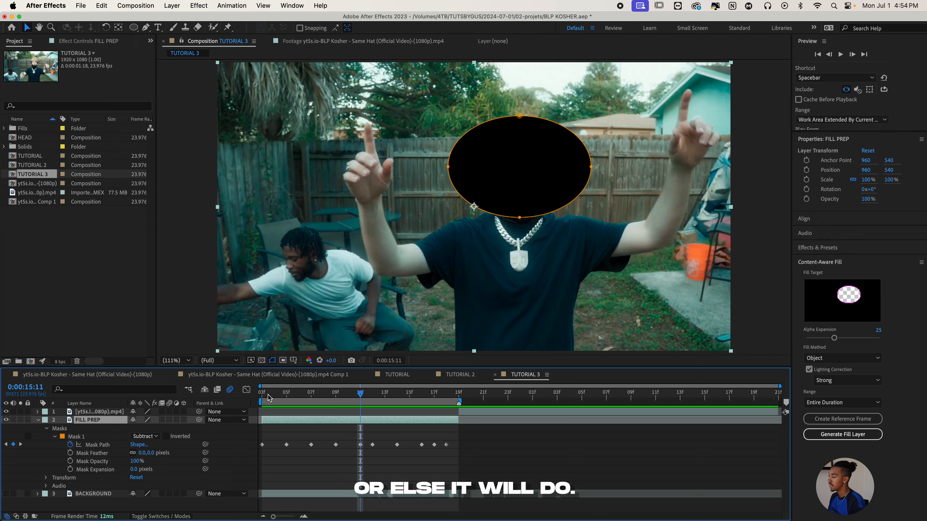
left_click_drag(267, 396, 241, 407)
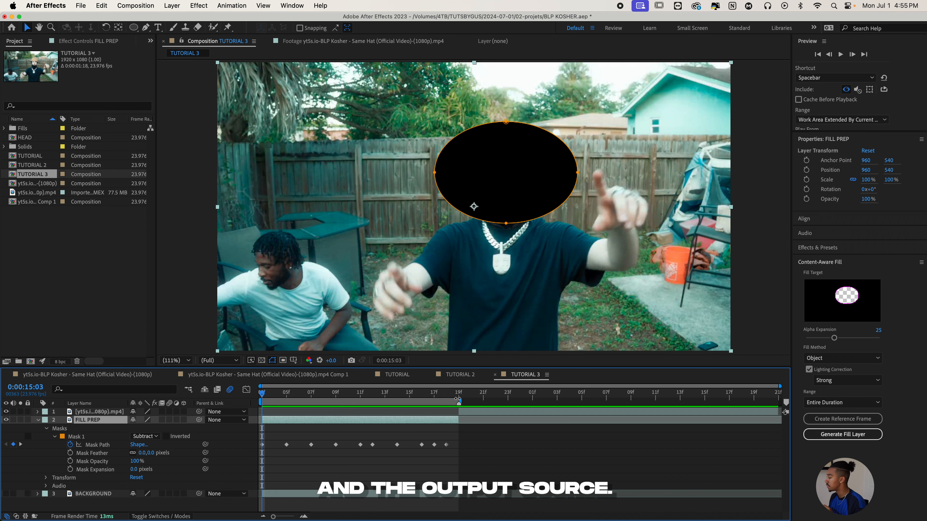
left_click(842, 403)
left_click(829, 423)
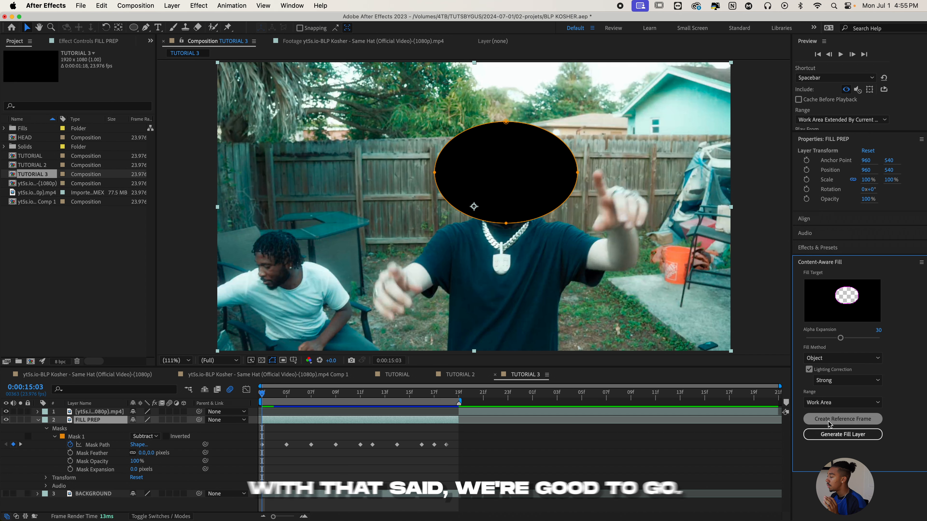
- Generate the Content-Aware Fill layer for the masked head and preview the result from the start
left_click(831, 436)
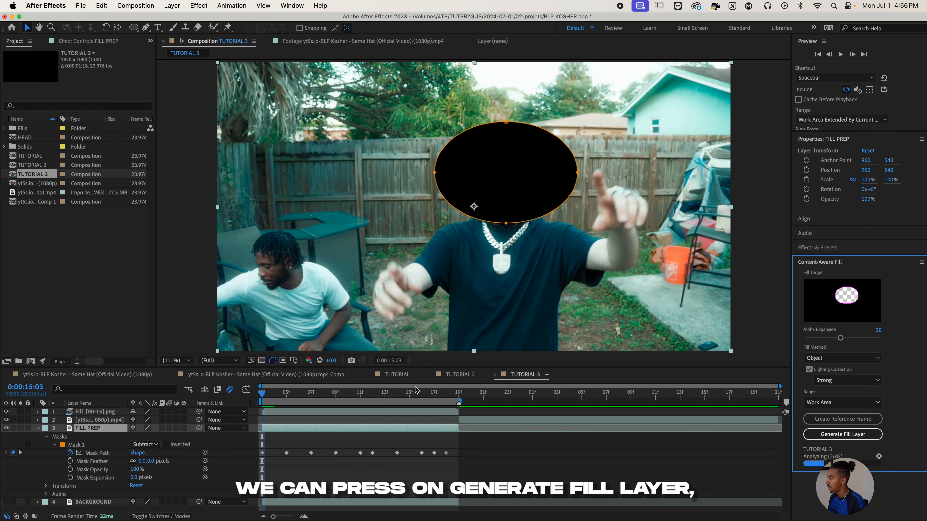
left_click_drag(287, 396, 249, 398)
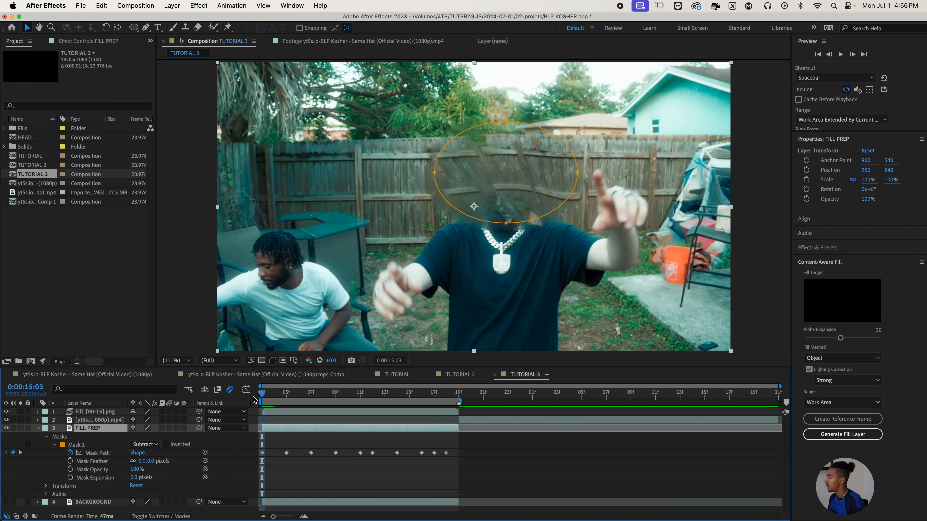
key("space")
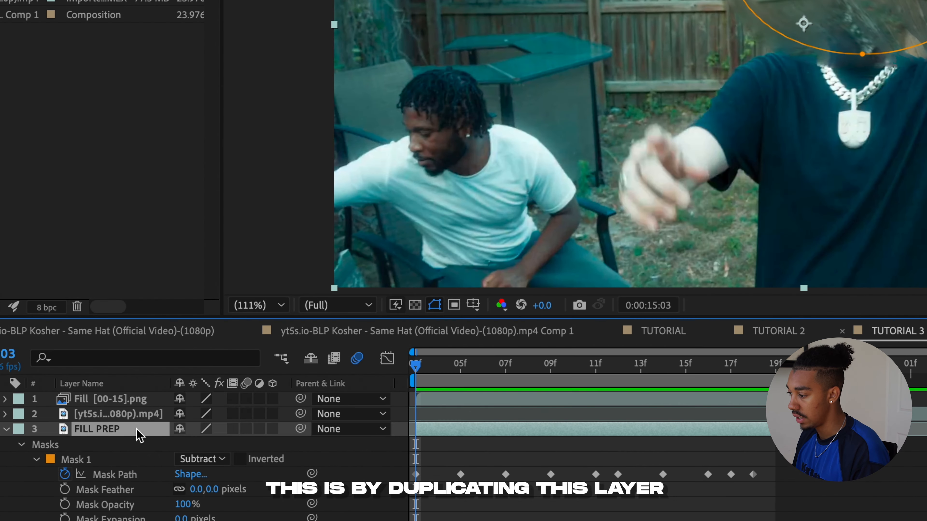
- Duplicate the FILL PREP layer, move the copy above all other layers and delete its mask
key("ctrl+d")
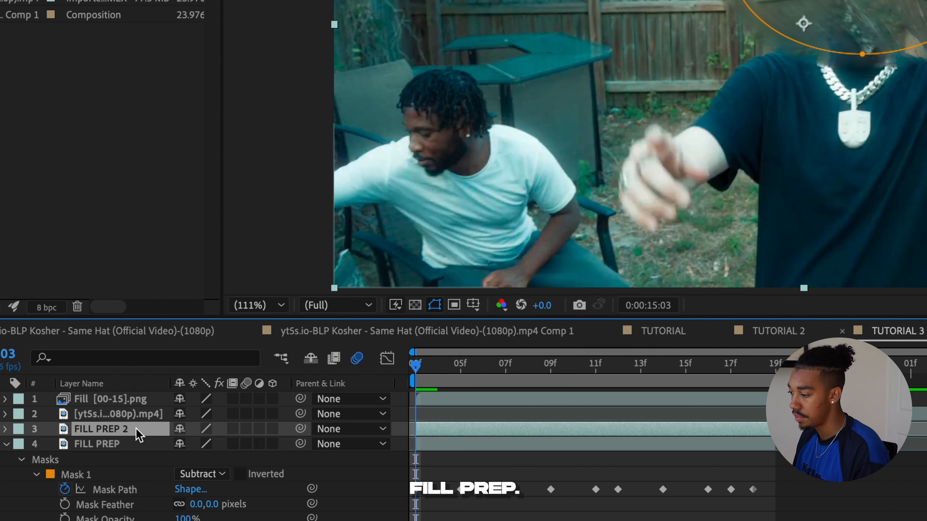
left_click_drag(139, 434, 144, 394)
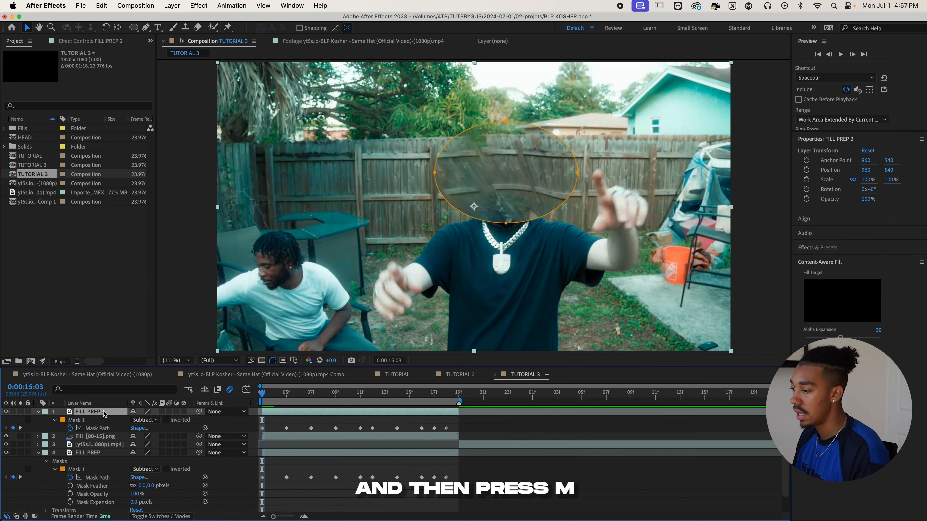
key("m")
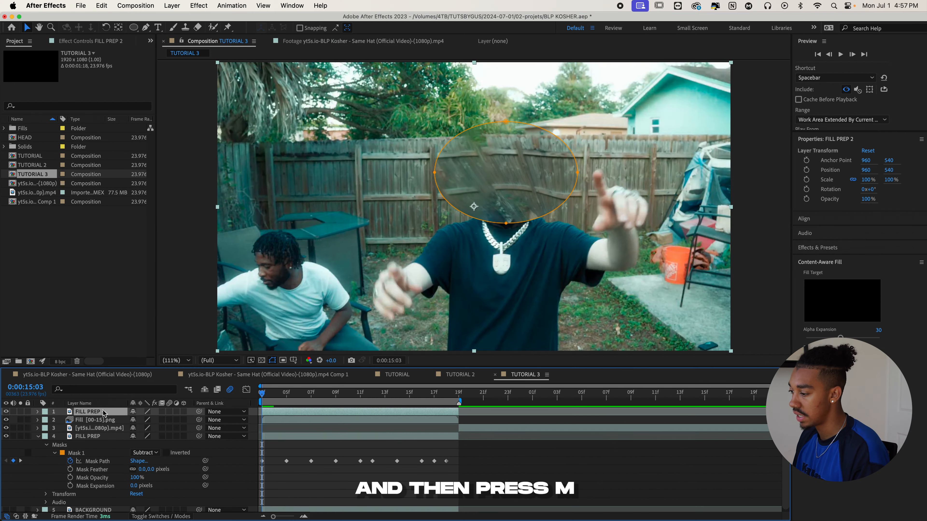
key("Delete")
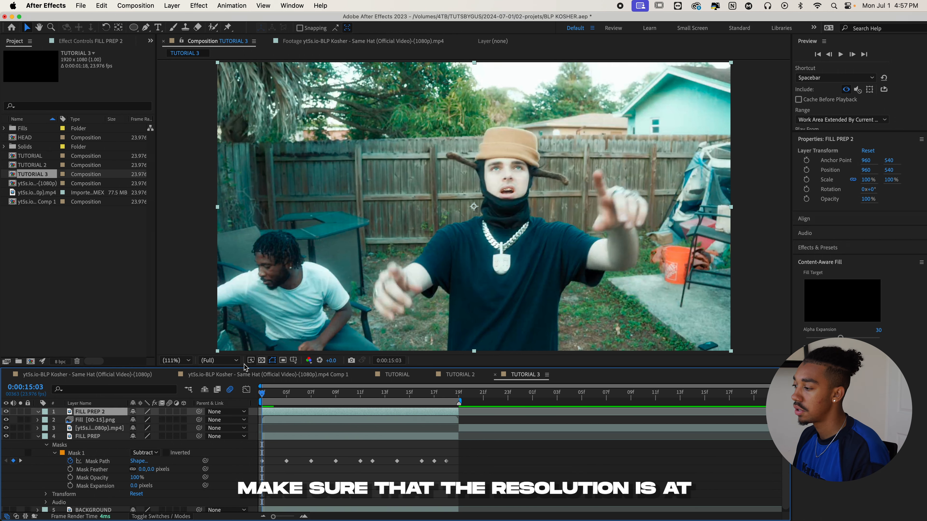
- Check the Full preview resolution, open FILL PREP 2 in its layer view and select the head and hat with the Roto Brush
left_click(225, 365)
double_click(448, 157)
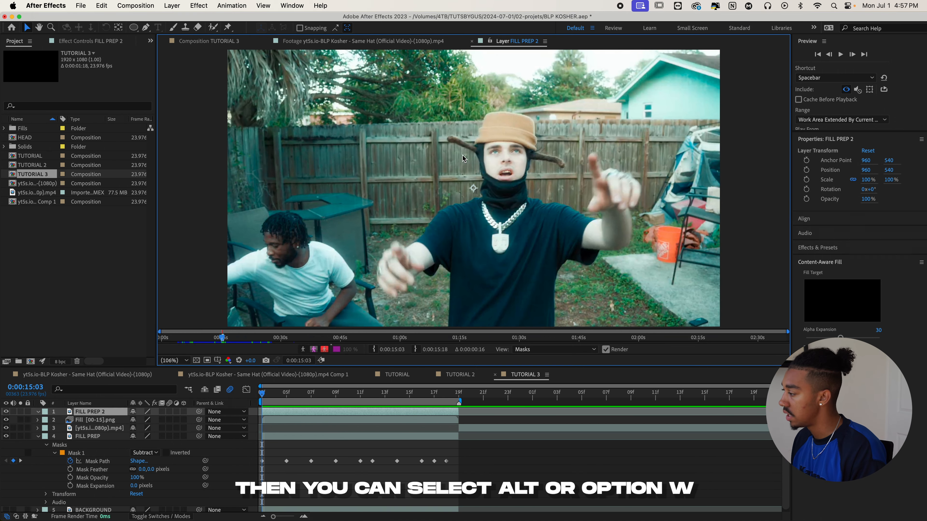
key("alt+w")
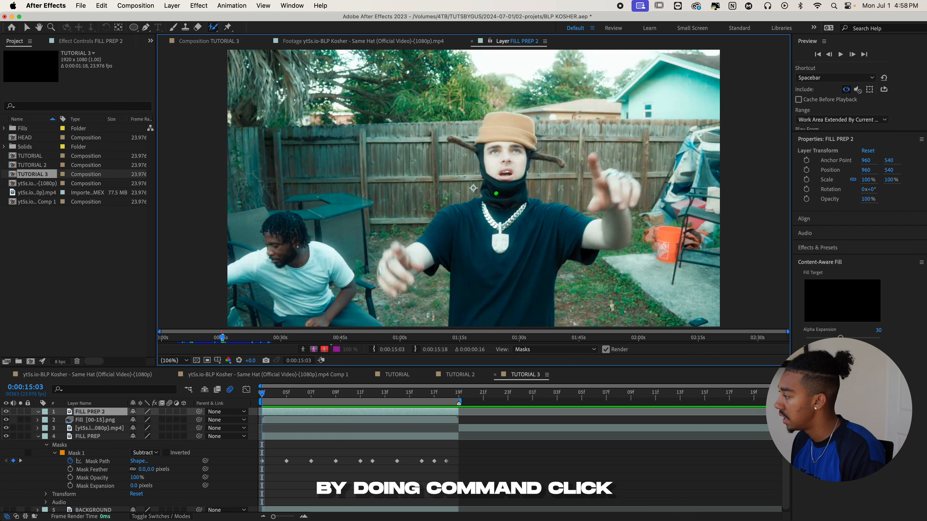
mouse_move(497, 186)
left_mouse_down()
mouse_move(509, 211)
mouse_move(499, 209)
left_mouse_up()
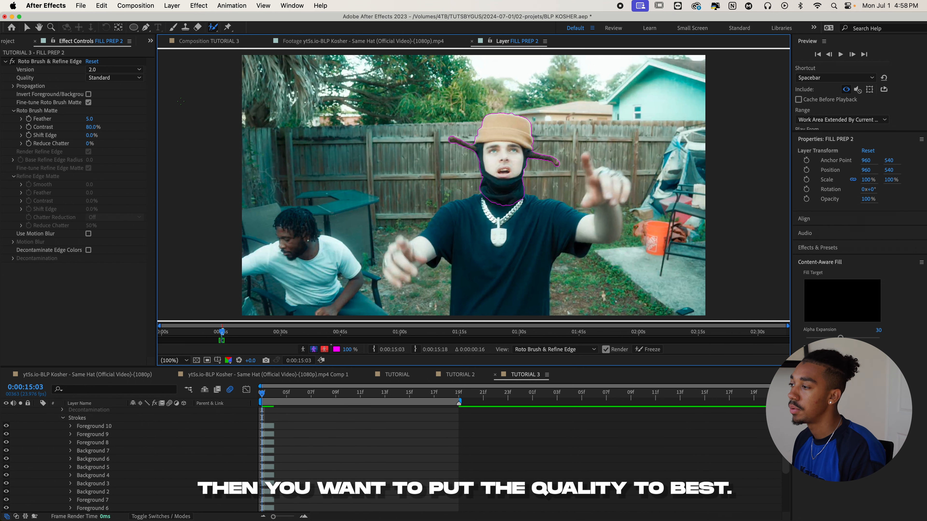
- Set the Roto Brush quality to Best and enable Use Motion Blur
left_click(117, 77)
left_click(109, 86)
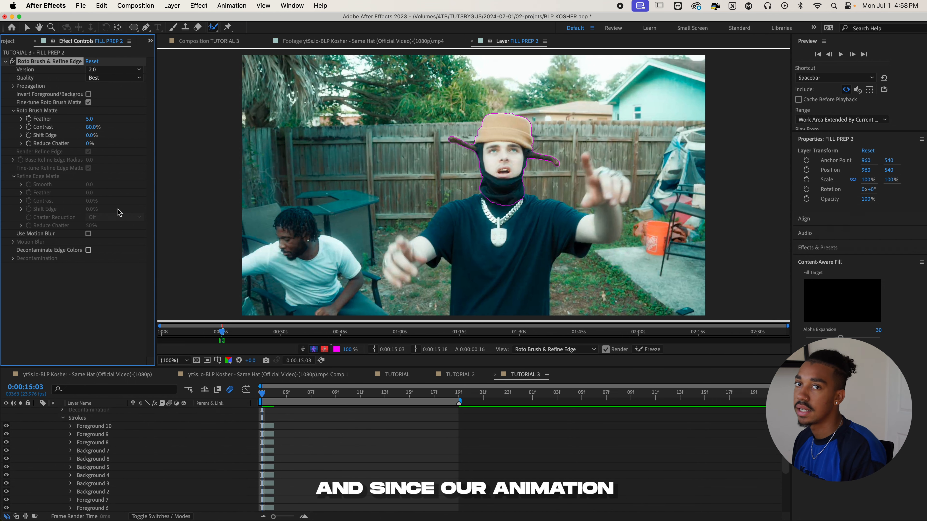
left_click(88, 234)
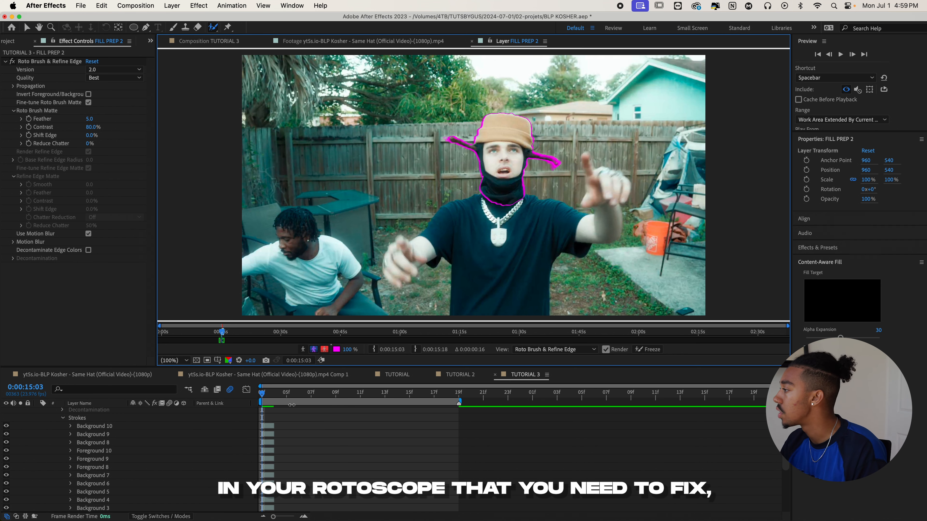
- Preview the head rotoscope, turn the alpha boundary display on and freeze the Roto Brush propagation
key("space")
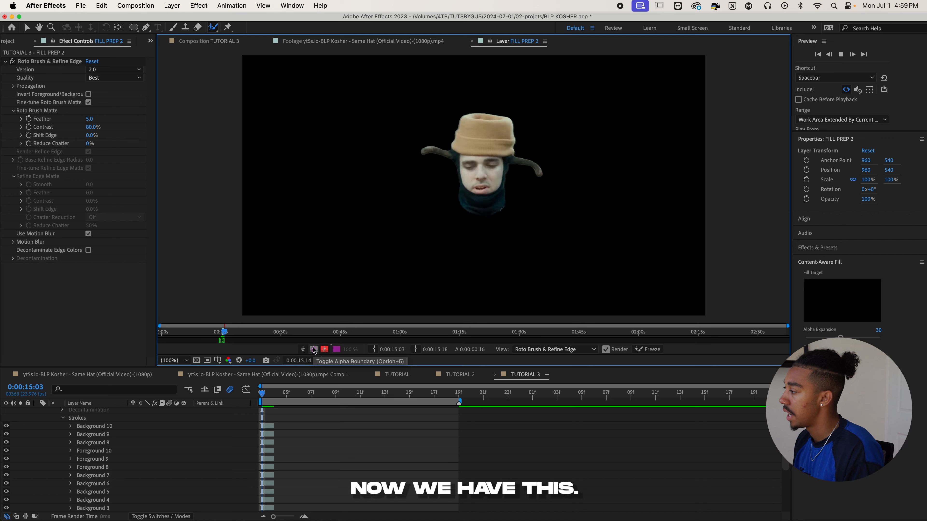
left_click(314, 350)
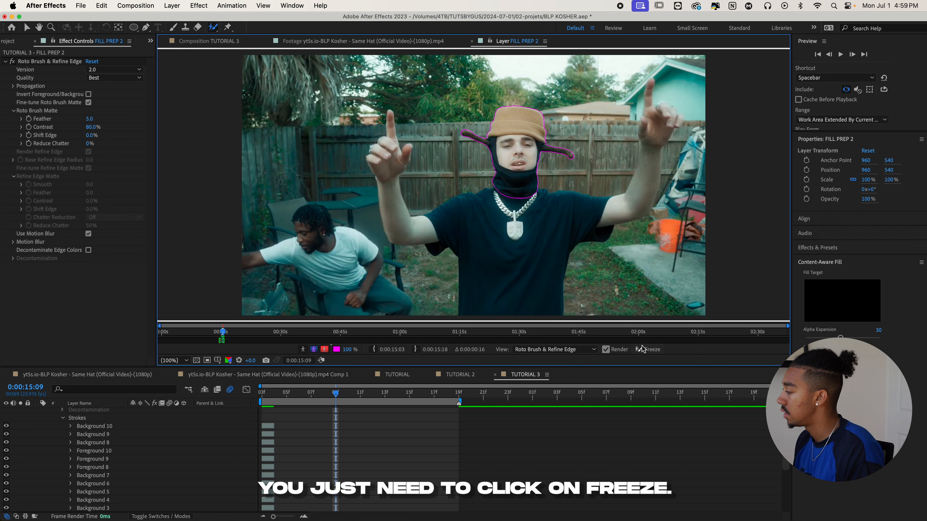
left_click(644, 350)
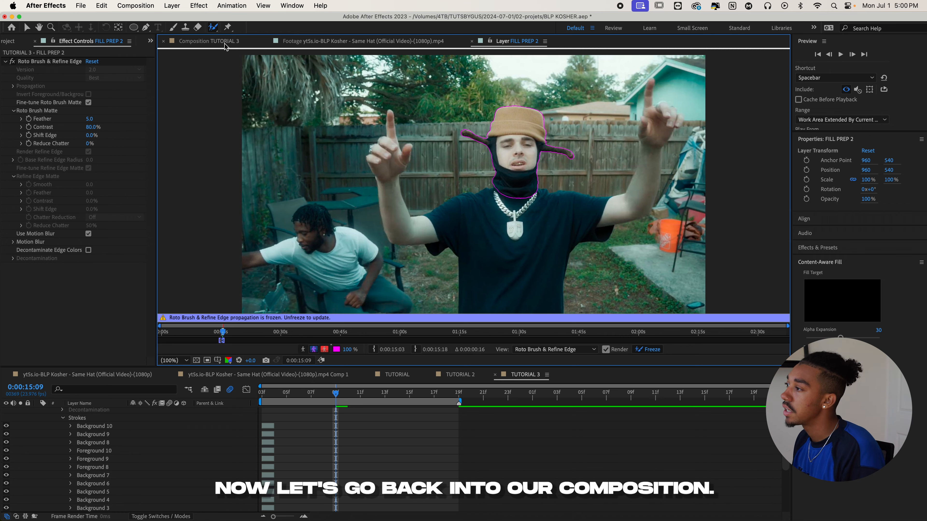
- Return to the TUTORIAL 3 composition and reveal the Position property of FILL PREP 2 at 0:00:15:18
left_click(219, 41)
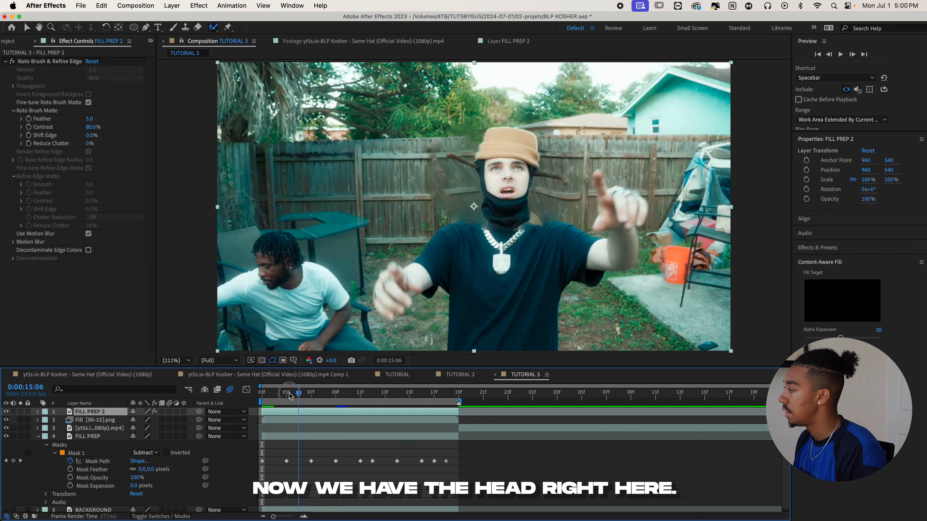
left_click_drag(336, 393, 418, 395)
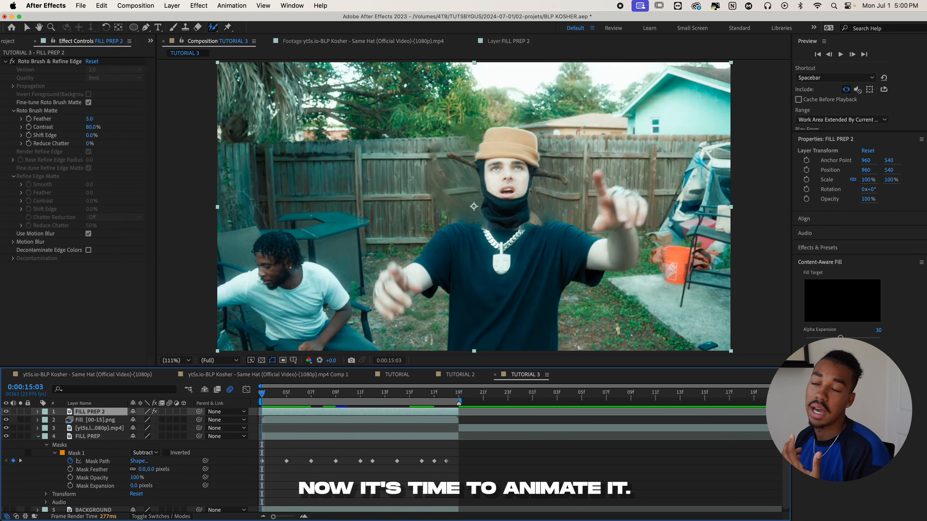
key("p")
left_click_drag(459, 396, 448, 396)
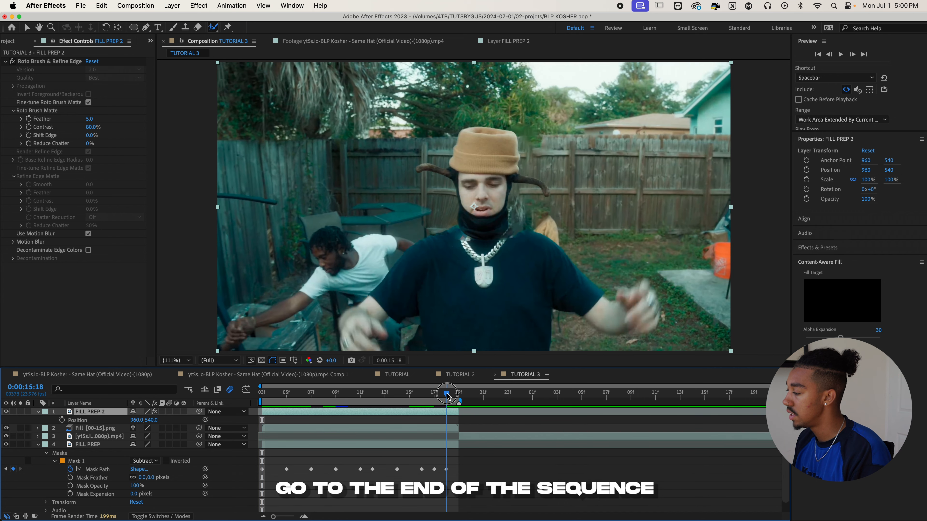
- Try keyframing the Position of FILL PREP 2 at 0:00:15:18 and going back to the first frame
left_click(62, 420)
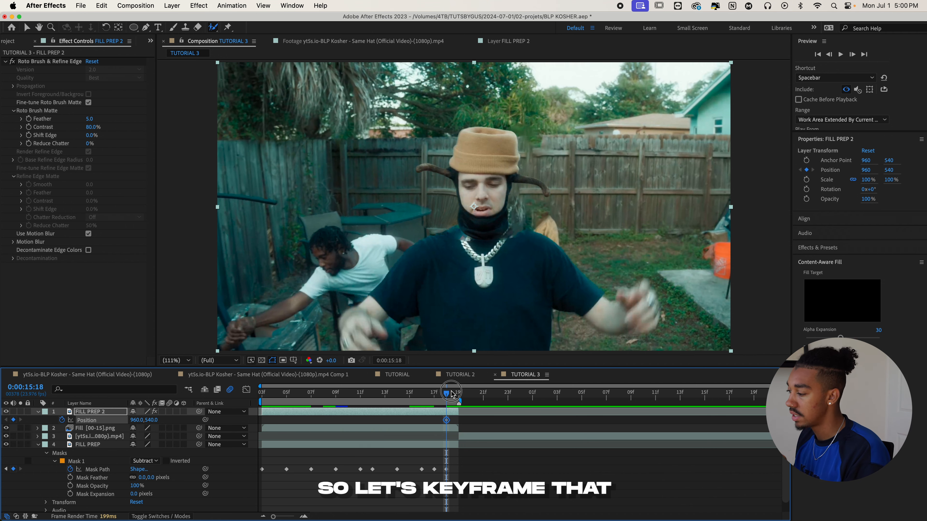
left_click_drag(446, 394, 260, 395)
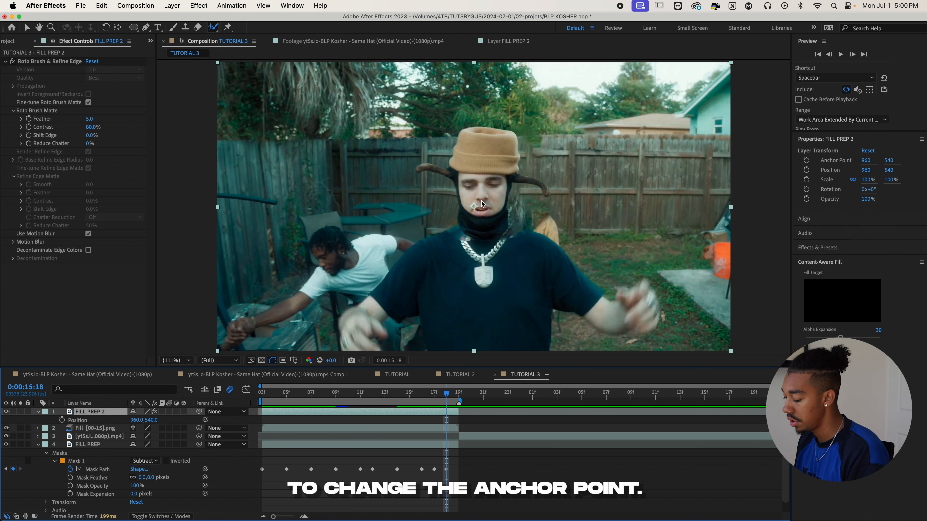
- Move the anchor point of FILL PREP 2 onto the middle of the face, at about 987.1, 466
key("y")
left_click_drag(474, 208, 481, 191)
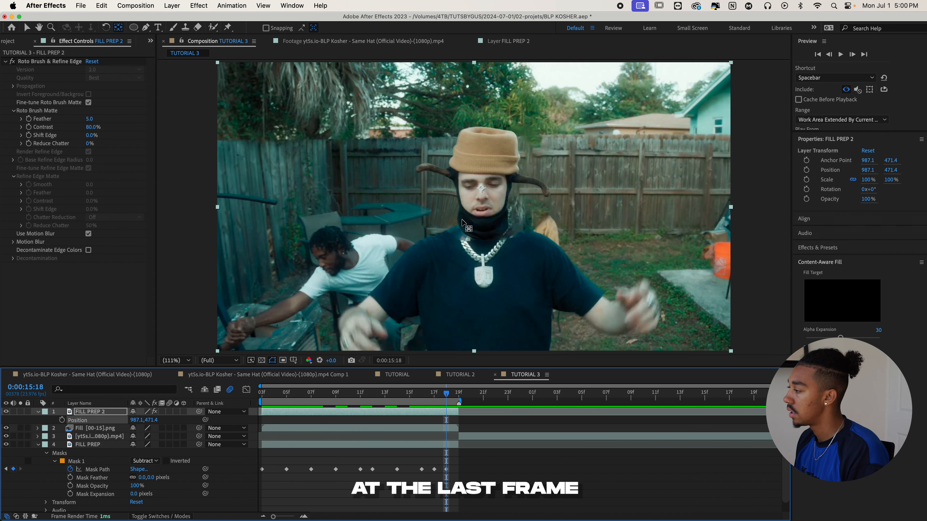
left_click_drag(482, 190, 483, 189)
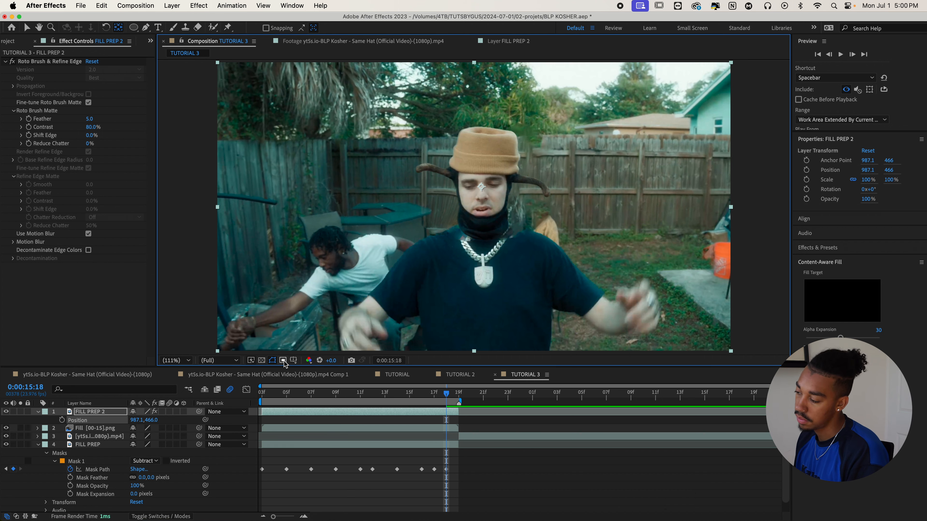
key("v")
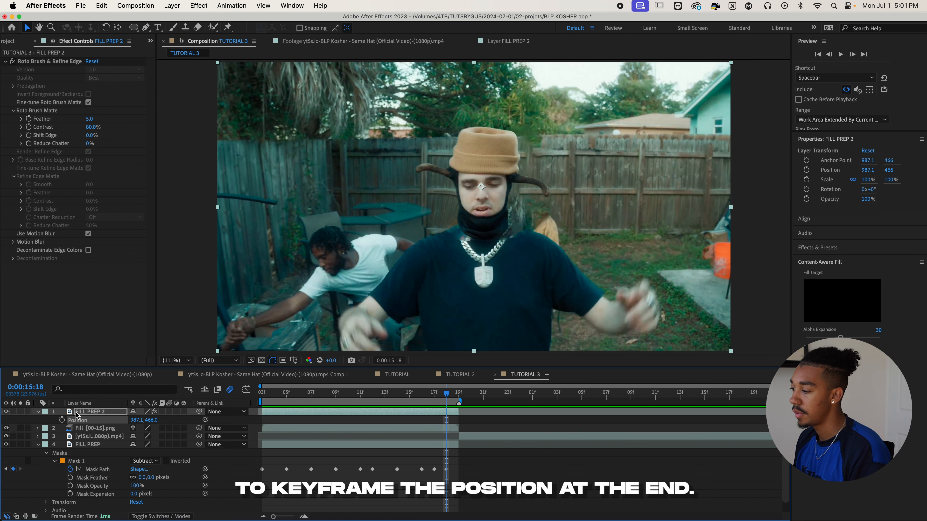
- Keyframe the Position of FILL PREP 2 at 0:00:15:18, and on the first frame move the head down to 1267.8, 942.1
left_click(62, 421)
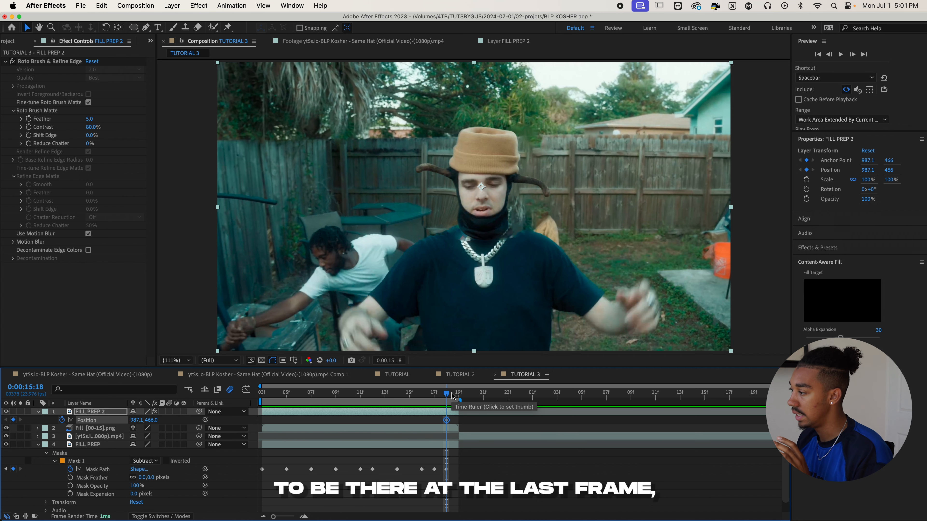
key("Home")
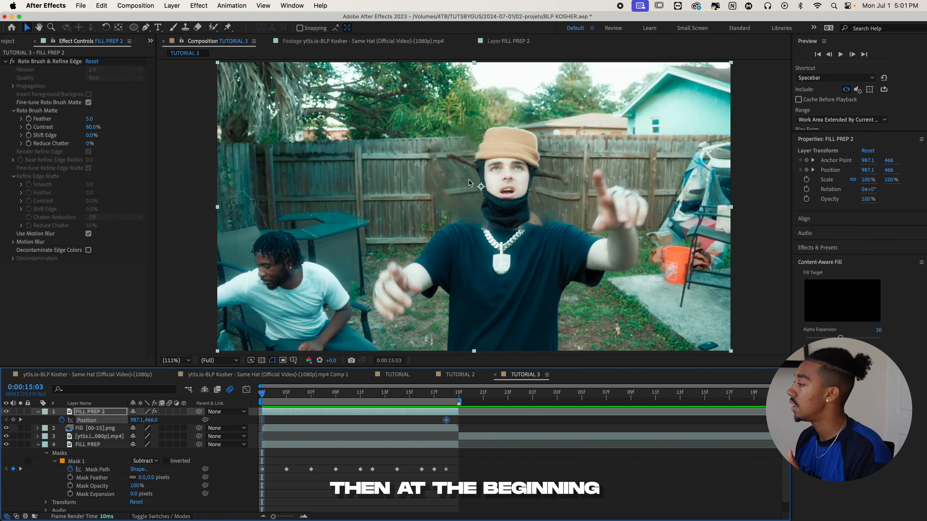
left_click_drag(469, 183, 635, 423)
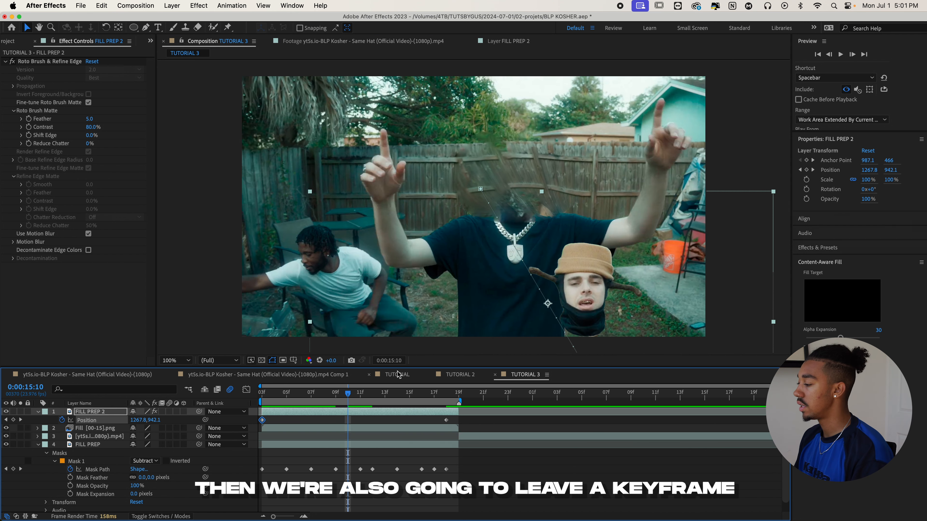
- At 0:00:15:10, add a Position keyframe that lifts the head to 1253.8, 262.1, and preview the motion
left_click(360, 395)
left_click_drag(354, 399, 348, 398)
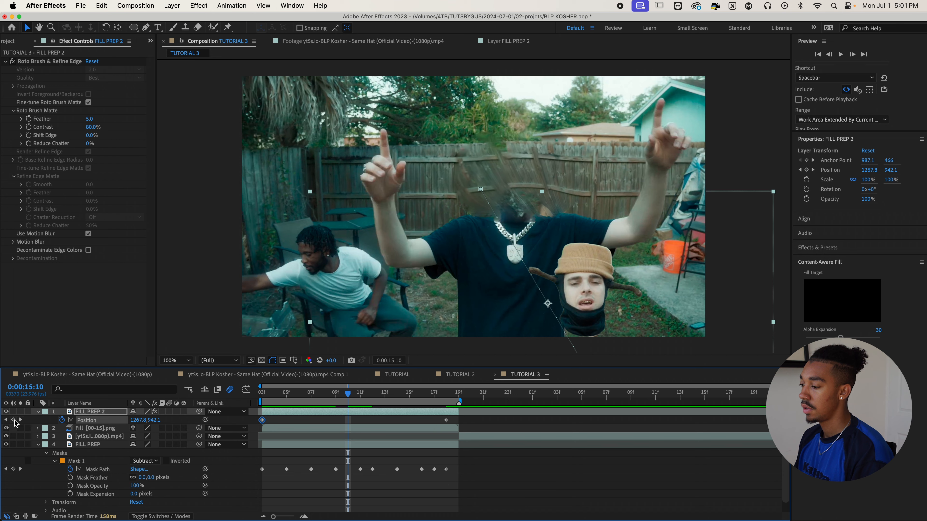
left_click_drag(584, 288, 582, 124)
key("space")
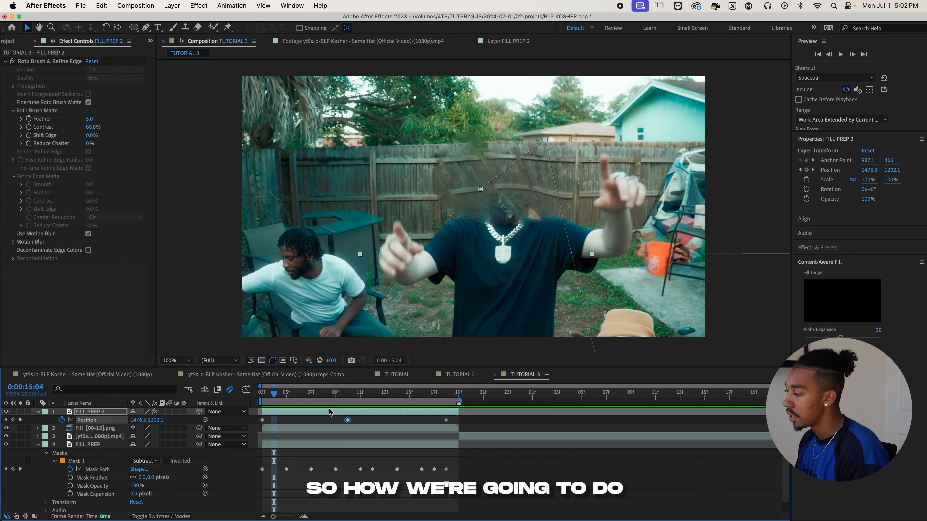
- Set the Spatial Interpolation of the Position keyframe at 0:00:15:10 to Bezier
left_click_drag(334, 394, 348, 396)
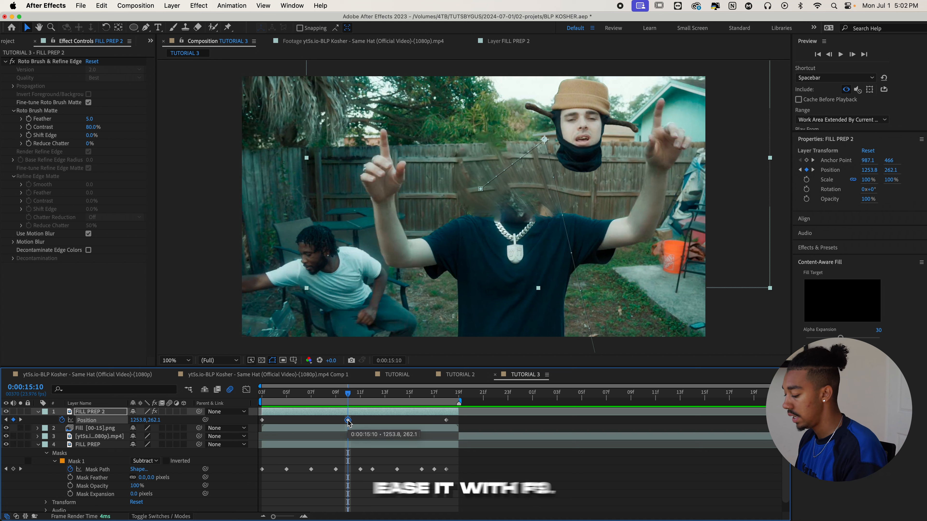
right_click(348, 421)
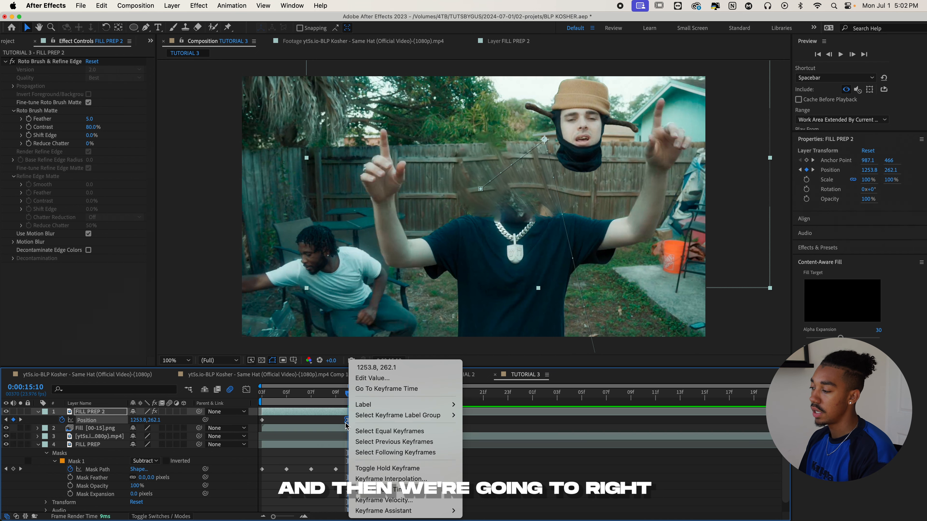
left_click(389, 480)
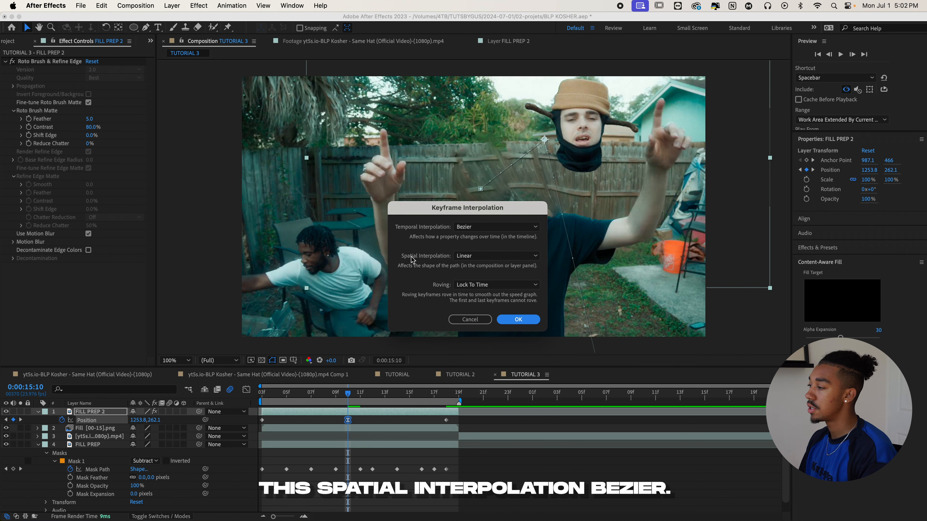
left_click(459, 260)
left_click(473, 285)
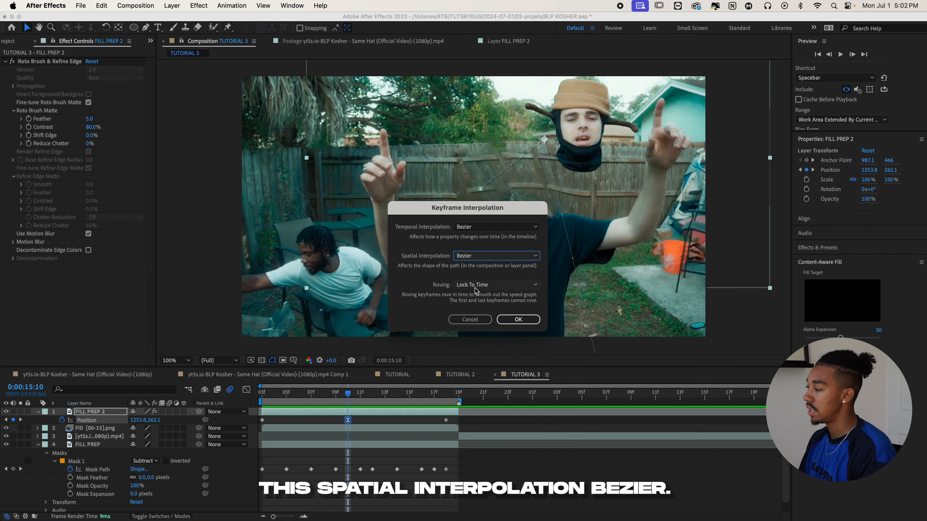
left_click(518, 319)
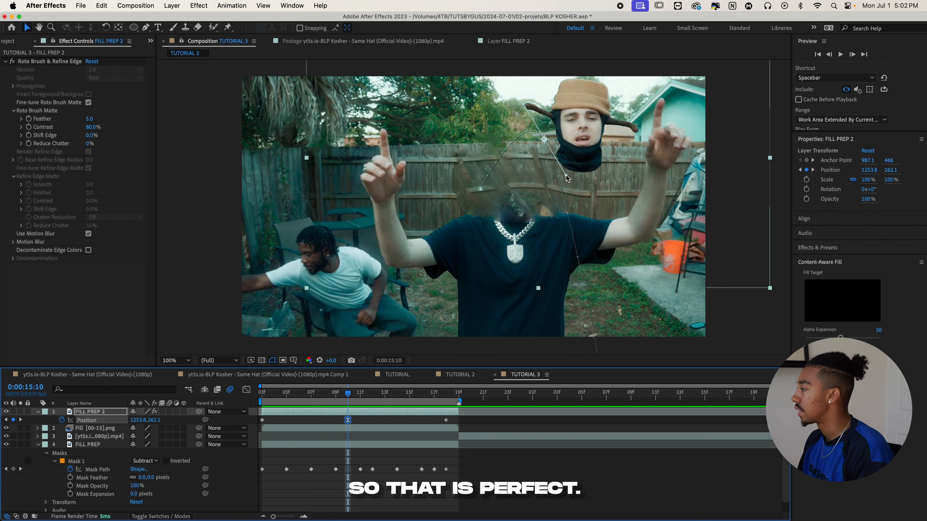
- Reshape the head's motion path, with the middle keyframe at 1389.8, 236.1, and apply Easy Ease to all three Position keyframes
left_click_drag(546, 143, 576, 150)
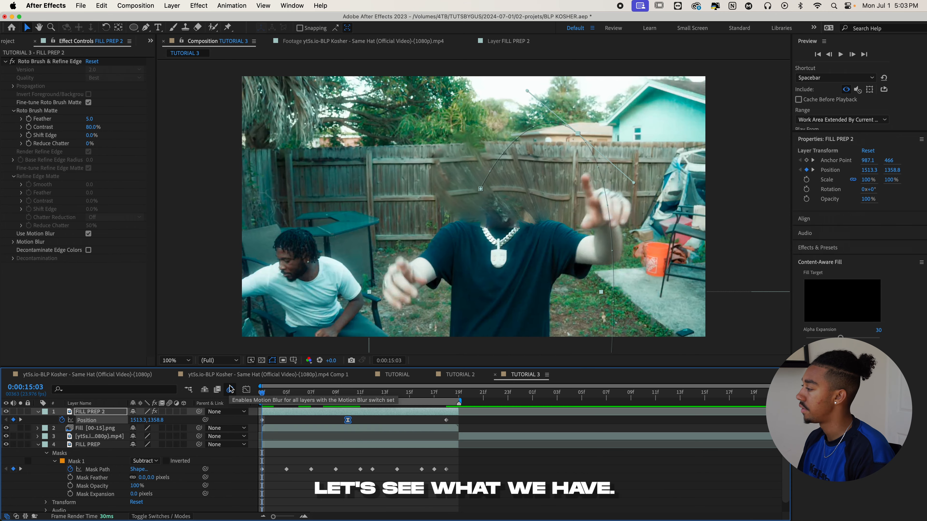
key("space")
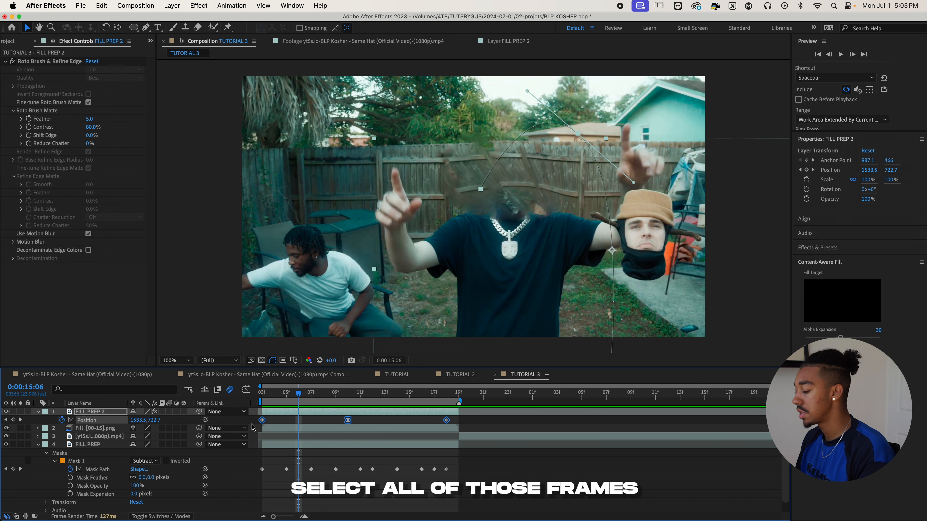
key("F9")
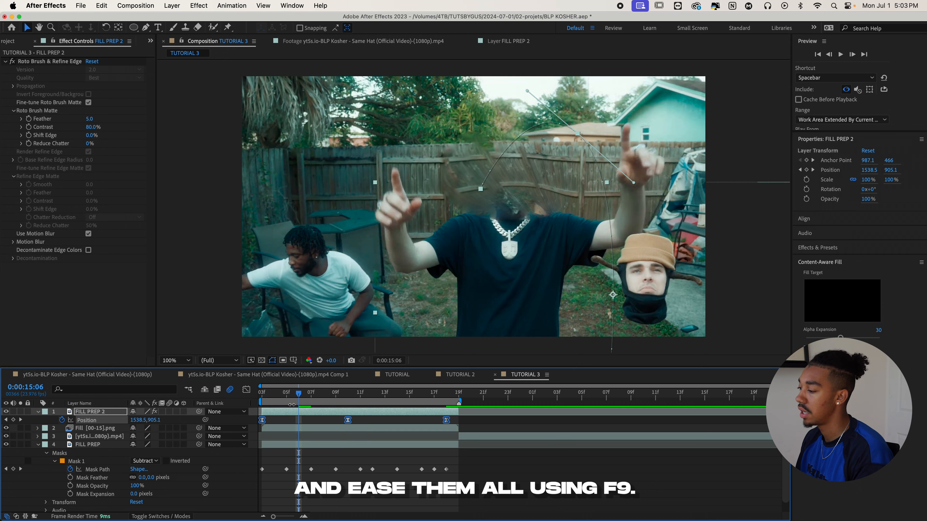
- Show the Position keyframes of FILL PREP 2 in the Graph Editor as a speed graph
key("Home")
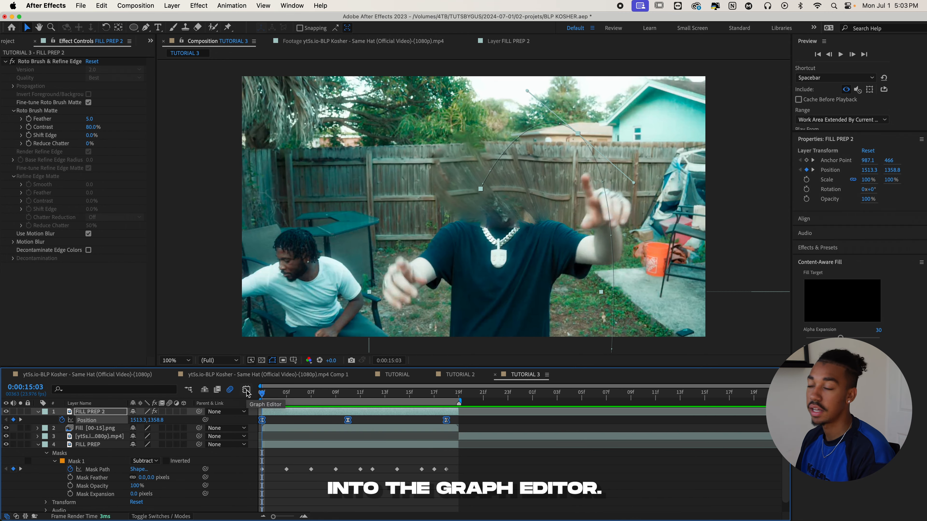
left_click(246, 390)
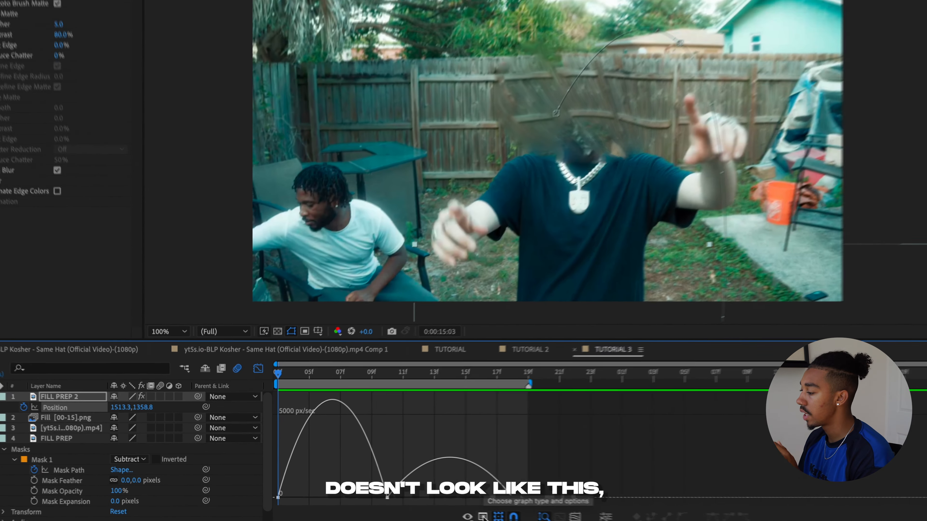
left_click(423, 507)
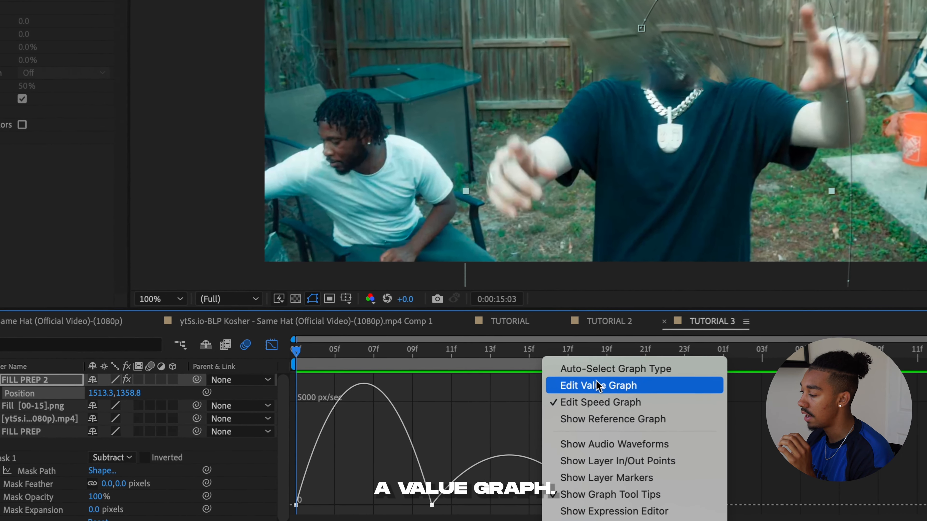
left_click(563, 393)
left_click(575, 520)
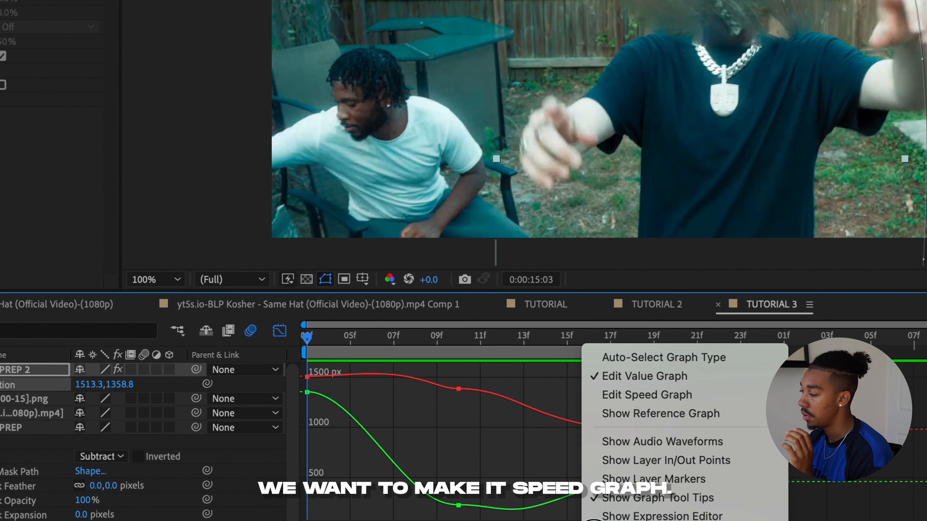
left_click(601, 401)
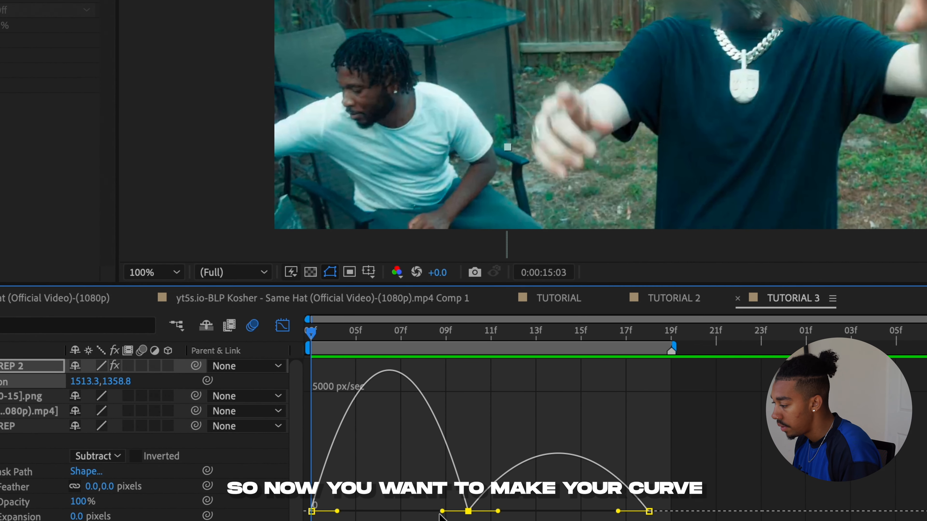
- Shape the Position speed curve to peak just after the first keyframe, flatten around the middle one and peak again just before the last
left_click_drag(442, 511, 321, 512)
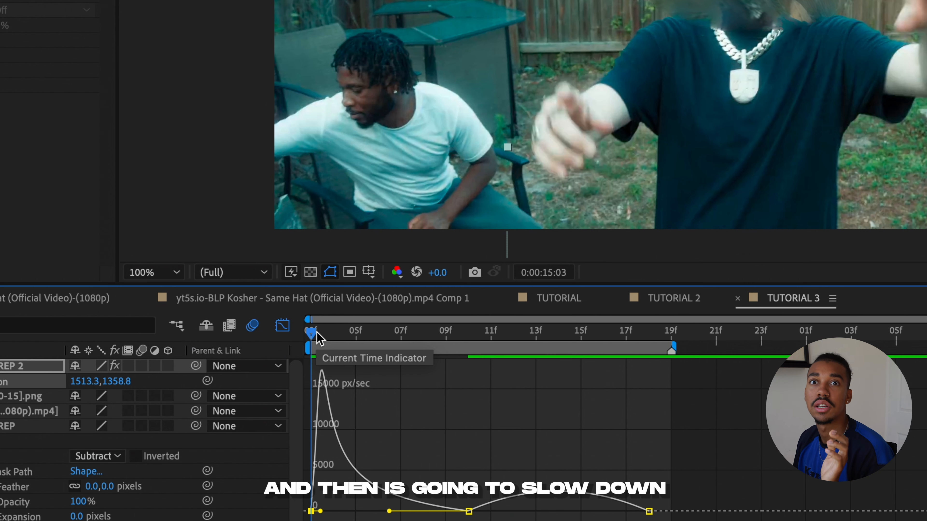
left_click_drag(497, 512, 558, 513)
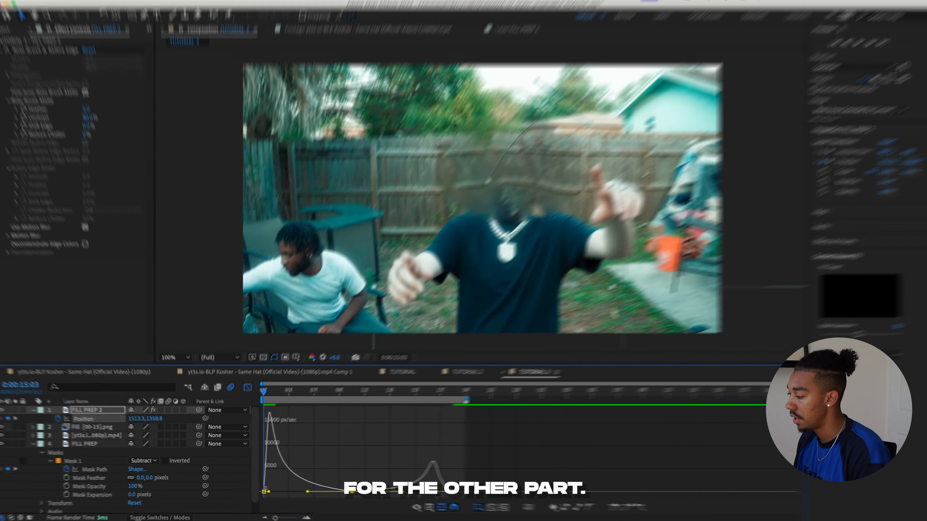
left_click_drag(439, 493, 448, 492)
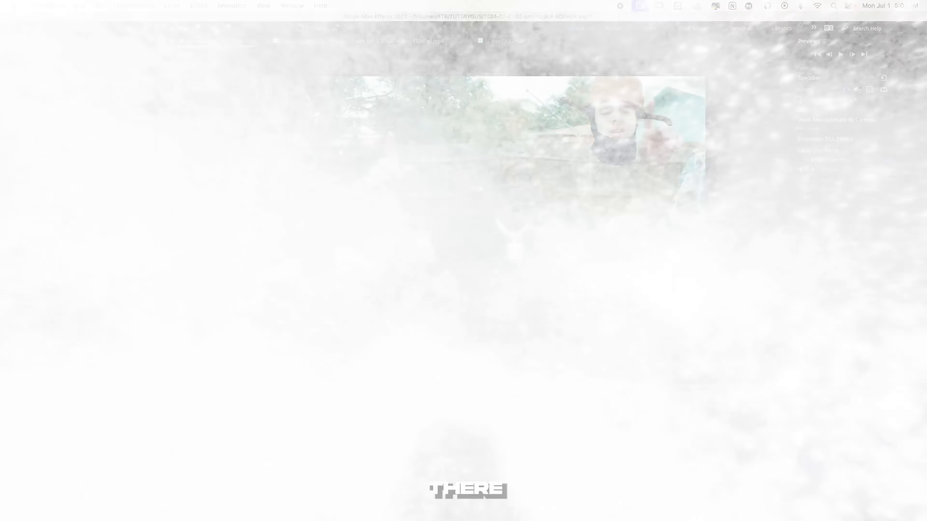
- Make the velocity of the Position keyframe at 0:00:15:10 Continuous and raise its speed slightly above zero
left_click(355, 394)
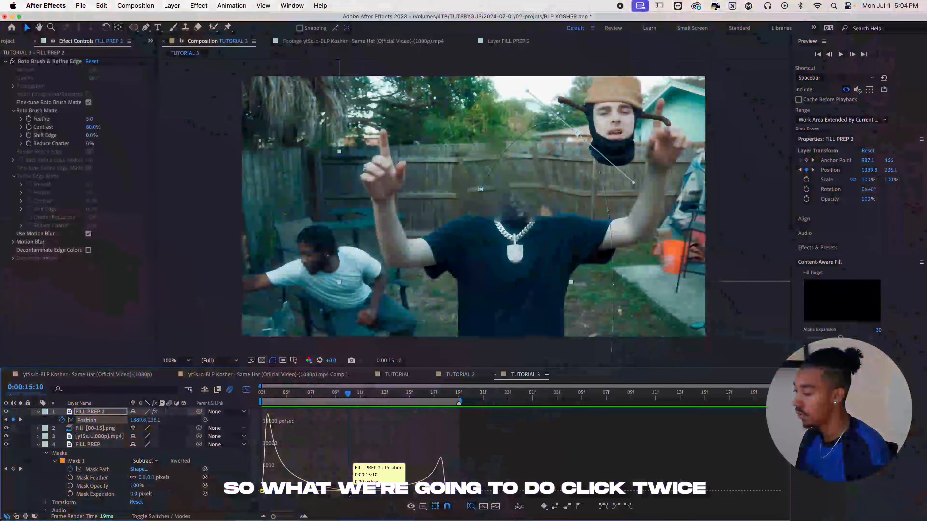
double_click(348, 492)
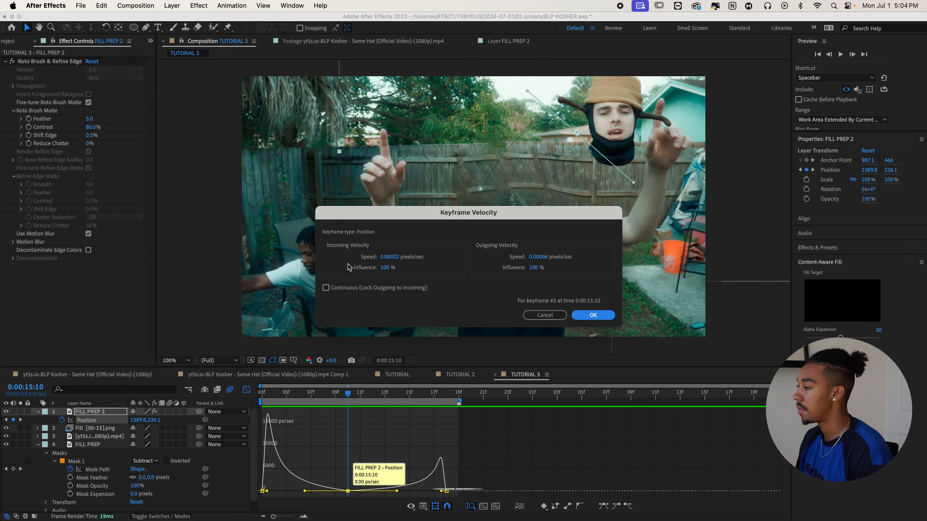
left_click(326, 288)
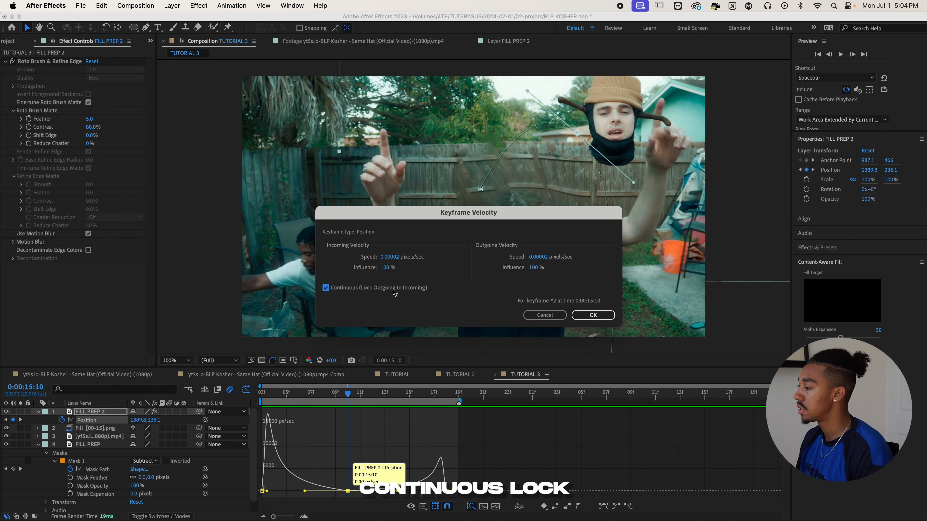
left_click(591, 315)
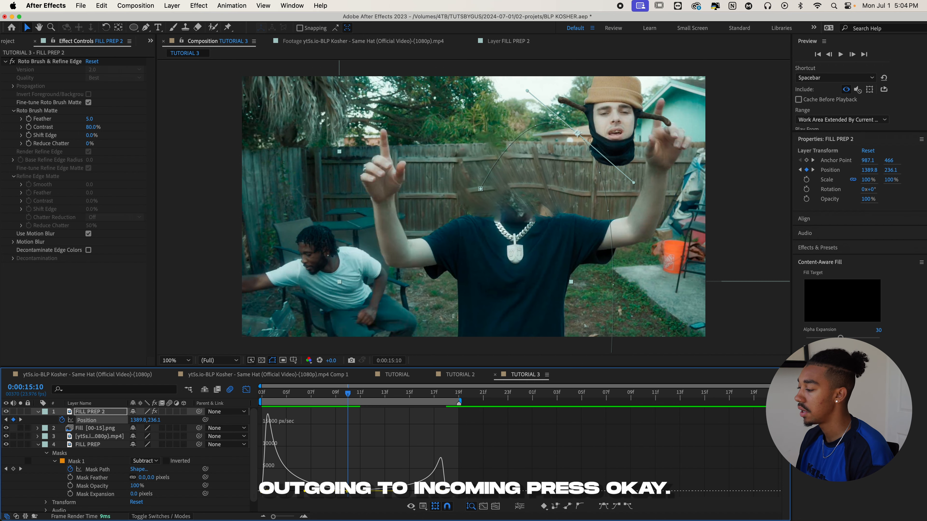
left_click_drag(348, 493, 349, 490)
- Turn on motion blur for FILL PREP 2 and preview the head's motion from the first frame
key("space")
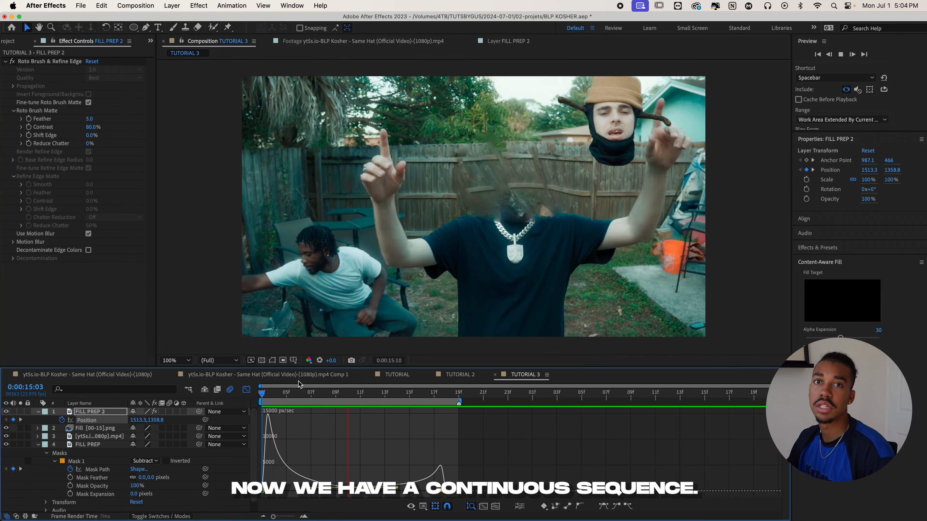
key("space")
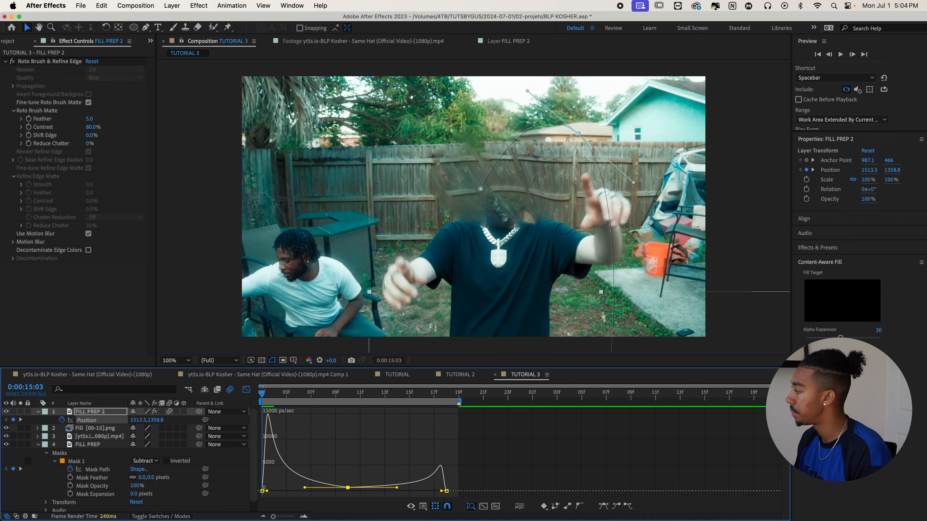
key("space")
mouse_move(274, 394)
left_mouse_down()
mouse_move(255, 394)
mouse_move(310, 393)
mouse_move(257, 392)
left_mouse_up()
- Leave the Graph Editor and keyframe the Rotation of FILL PREP 2 from 250° on the first frame to 0° at 0:00:15:18
left_click(246, 389)
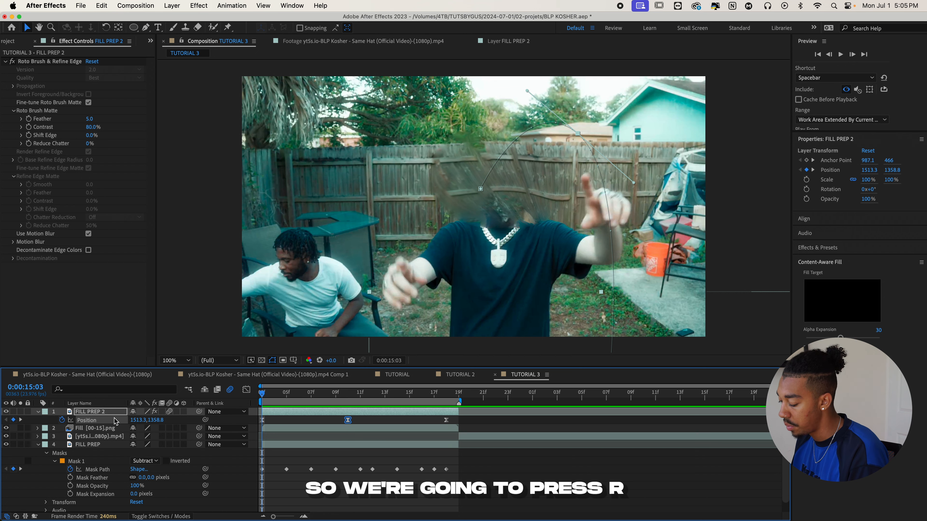
key("r")
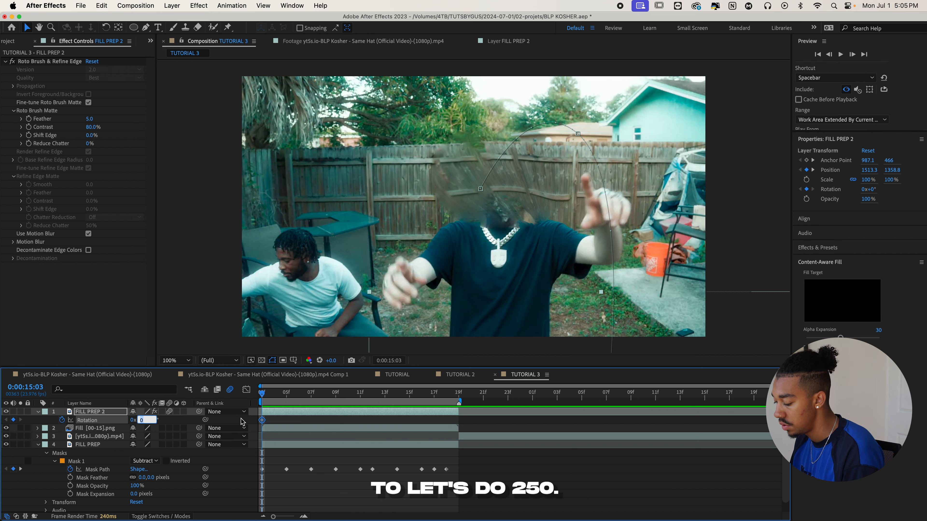
left_click_drag(303, 396, 449, 395)
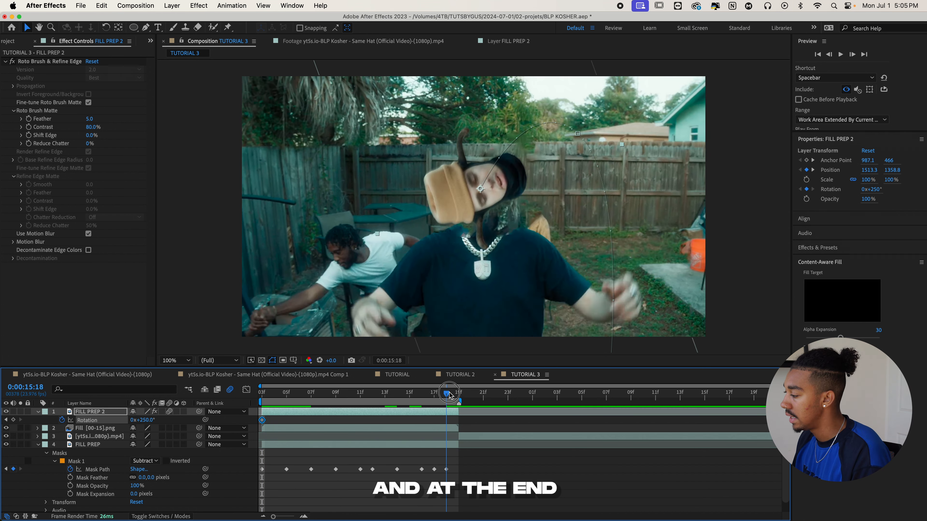
left_click(145, 420)
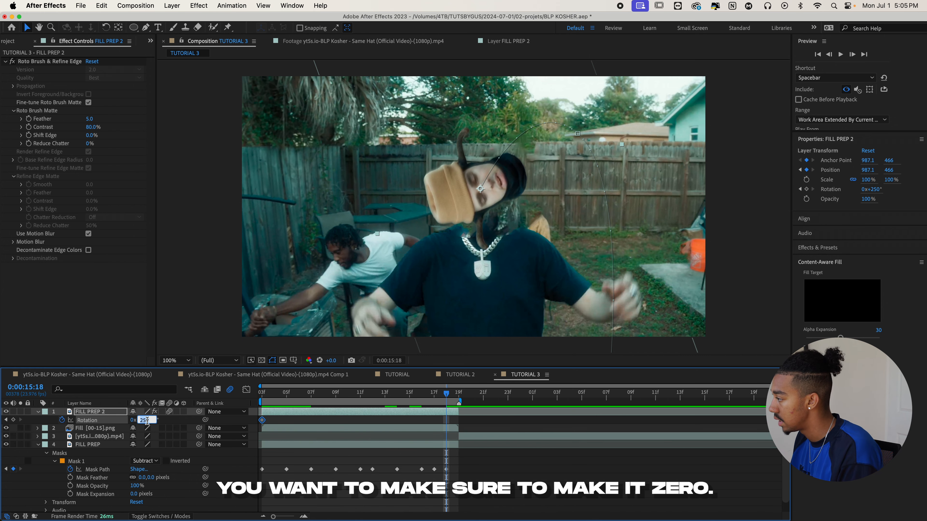
key("Return")
- Preview the rotating head from the first frame and select the middle point of its motion path
key("space")
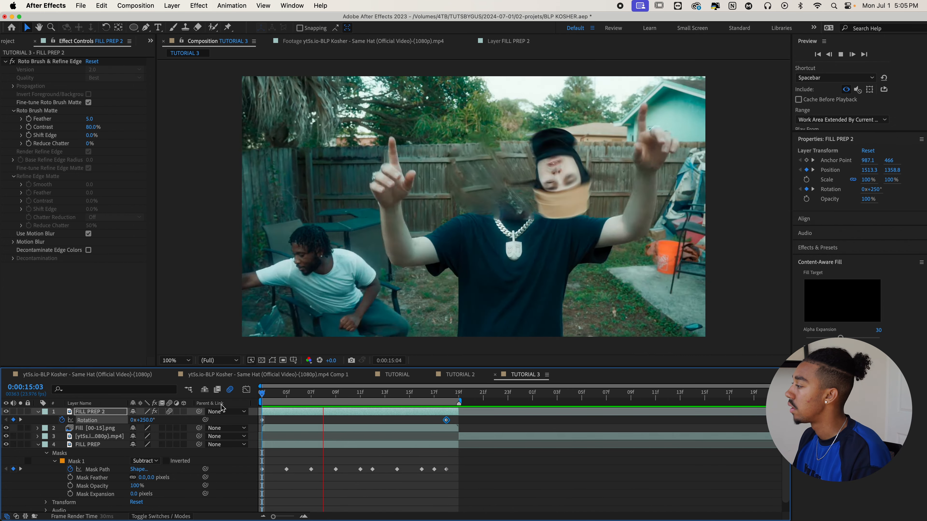
key("space")
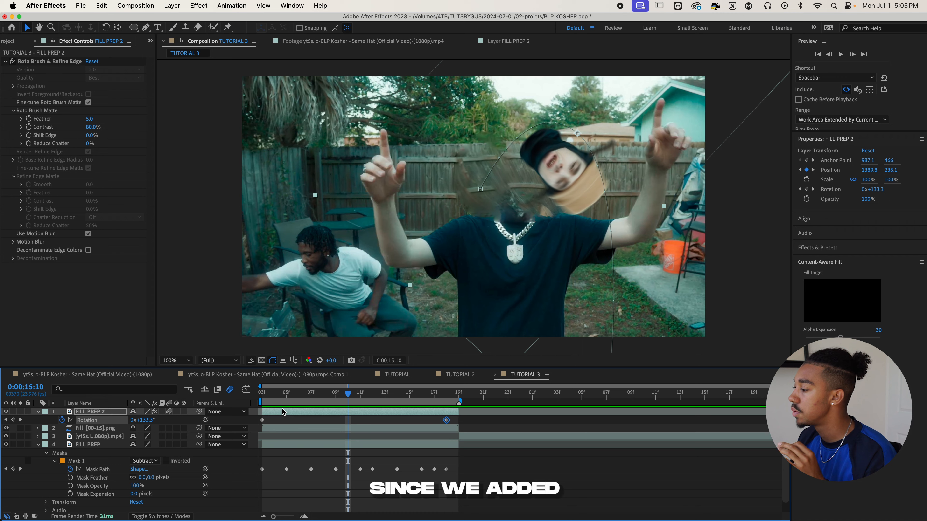
key("Home")
key("space")
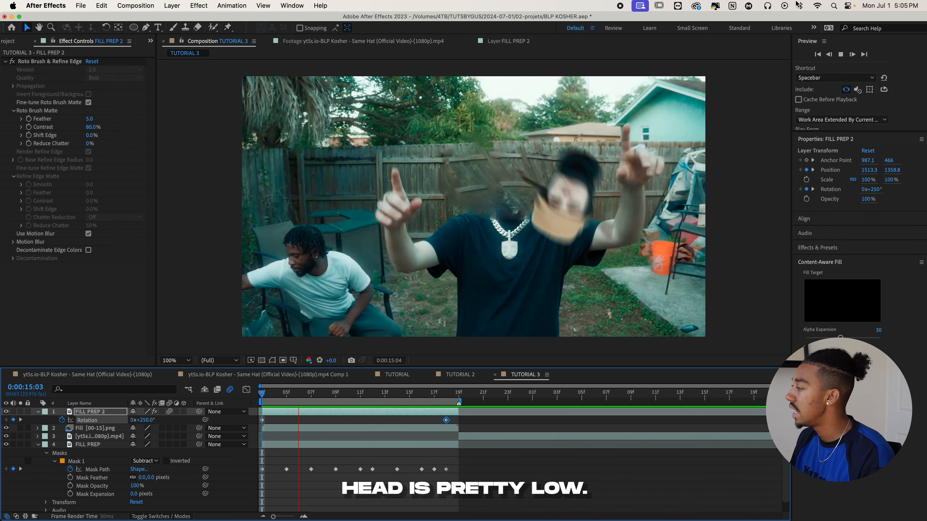
key("space")
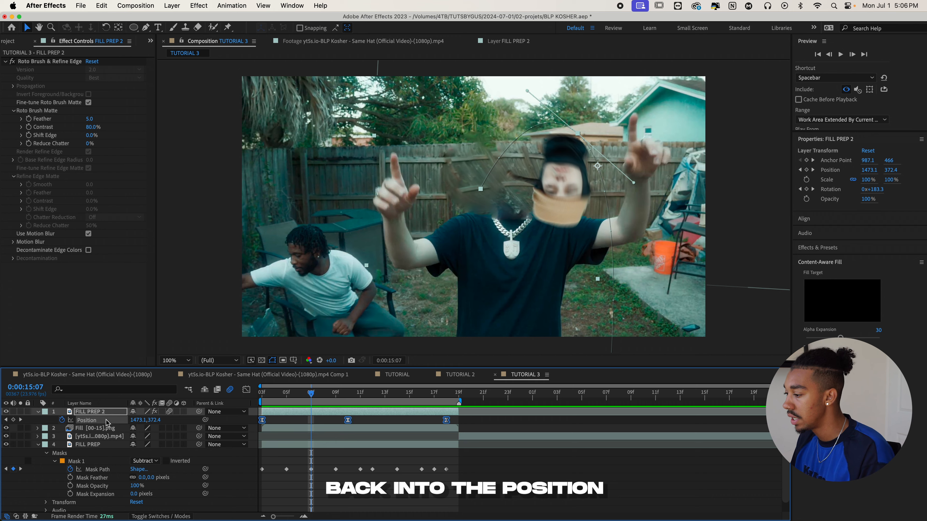
left_click(578, 133)
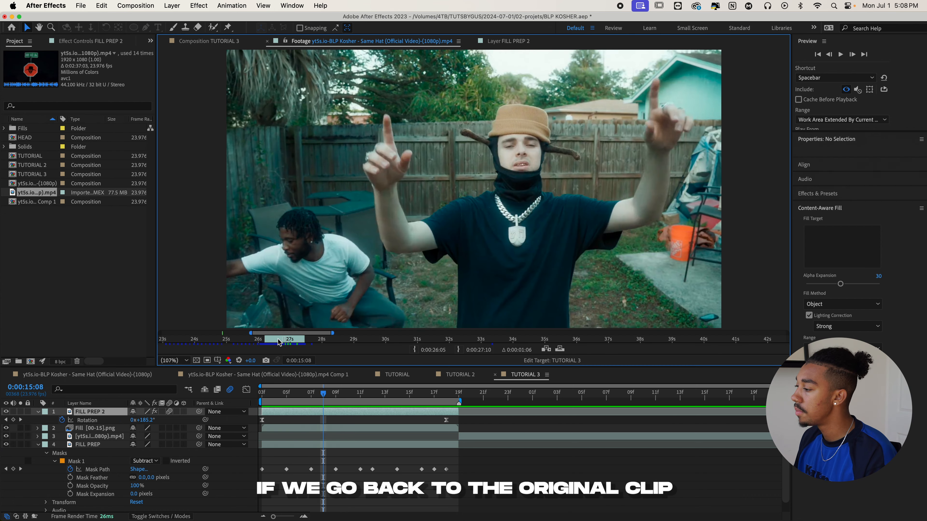
- Play the source music video footage around 0:00:26:09 to examine its headless shot as a reference
left_click_drag(282, 343, 270, 343)
key("space")
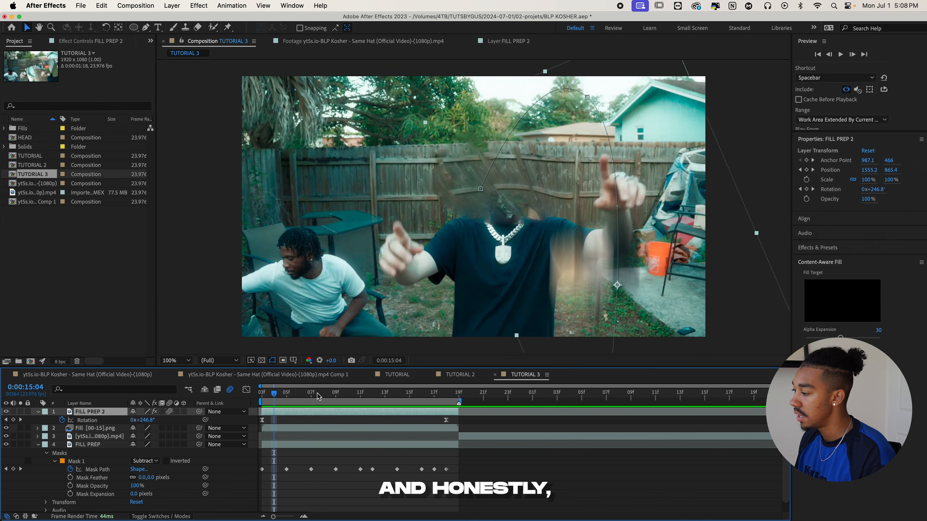
- Return to the TUTORIAL 3 composition at 0:00:15:10 and rename the FILL PREP 2 layer as HEAD
left_click_drag(317, 396, 348, 395)
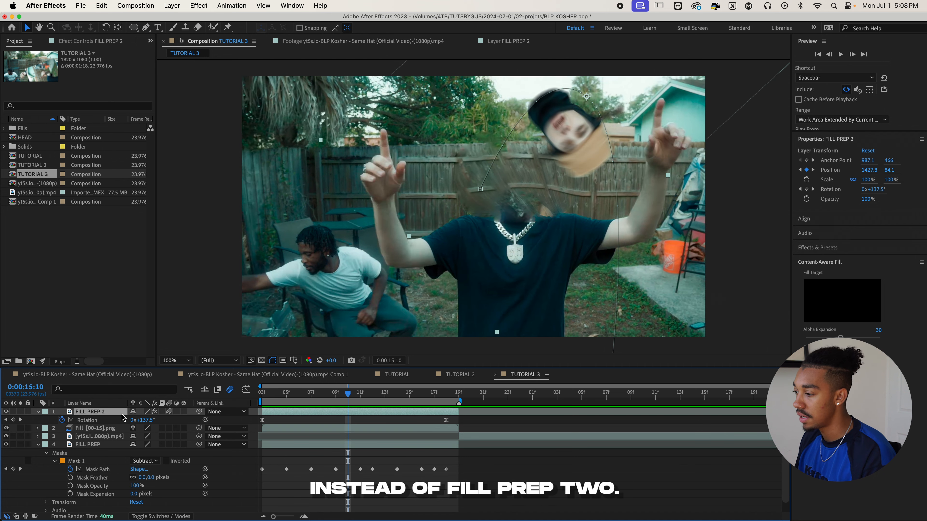
key("Return")
type("HEA")
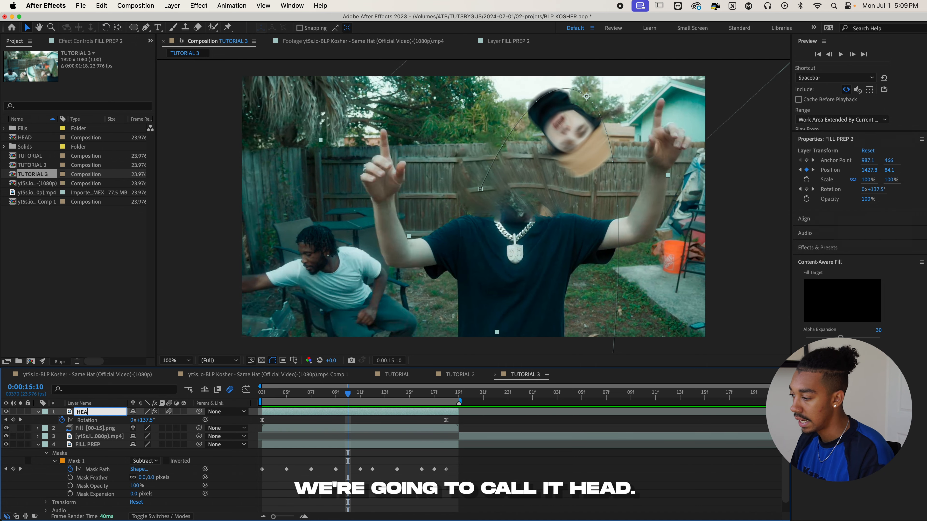
type("D")
key("Return")
- Pre-compose the HEAD layer as a composition named HEAD and duplicate the resulting layer
right_click(109, 413)
left_click(110, 453)
type("HEAD")
key("Return")
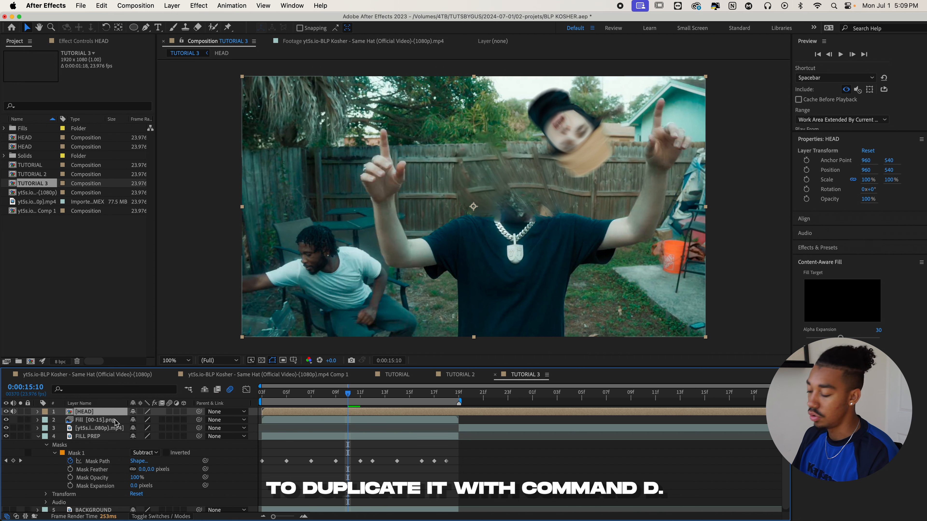
key("super+d")
- Find the Echo effect and apply it to the lower HEAD layer
key("Home")
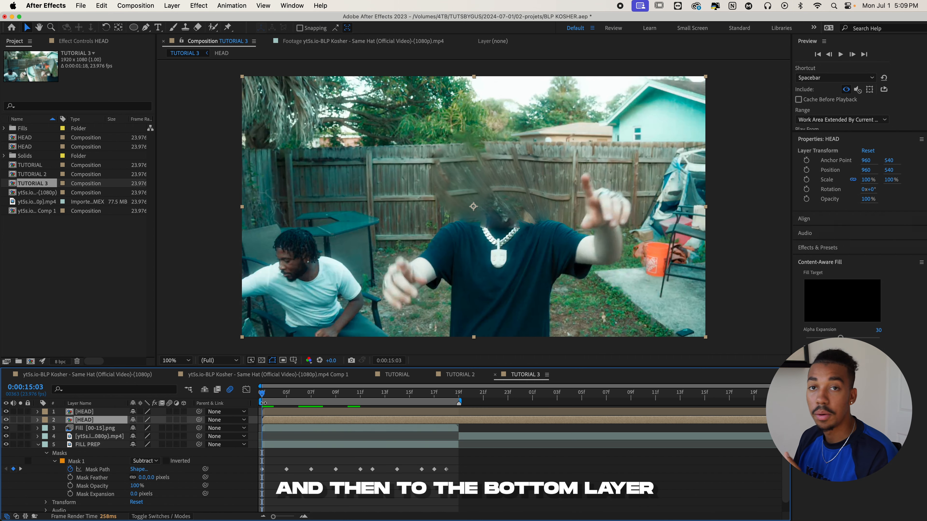
left_click(831, 249)
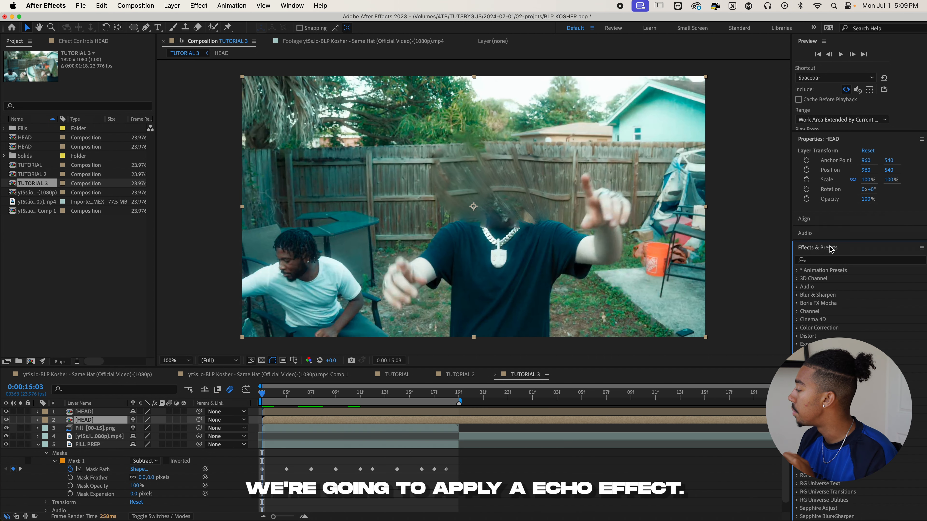
left_click(827, 260)
type("echo")
left_click_drag(823, 303, 333, 402)
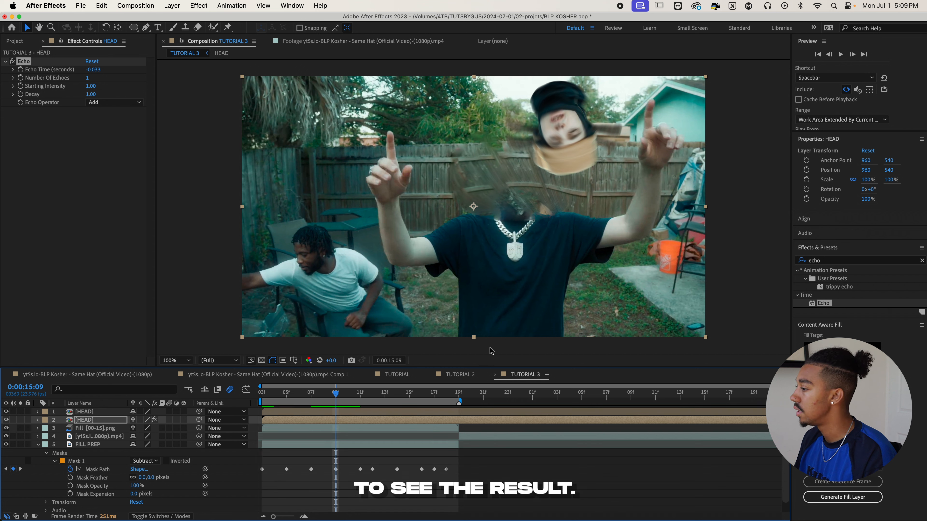
- Set the Echo effect to 4 echoes, Decay 0.80 and the Maximum echo operator, and preview the head's trail
left_click(89, 79)
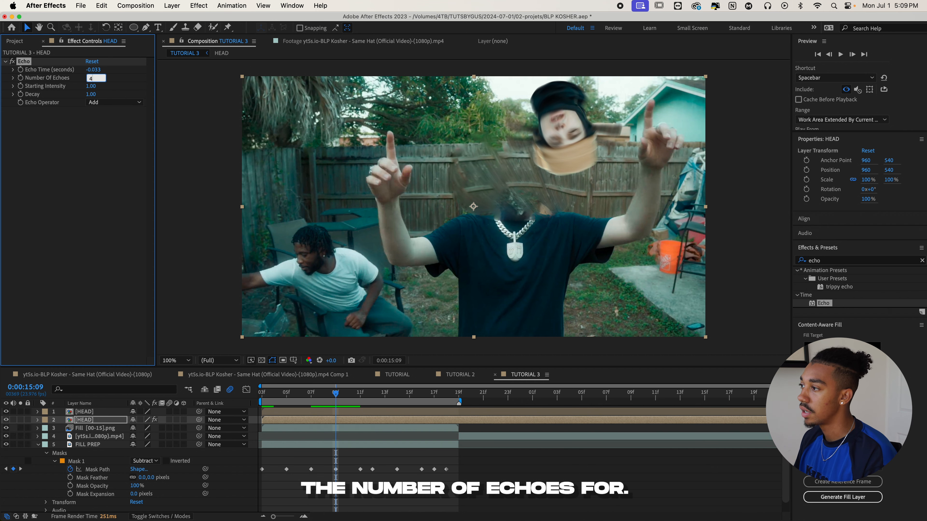
left_click(90, 94)
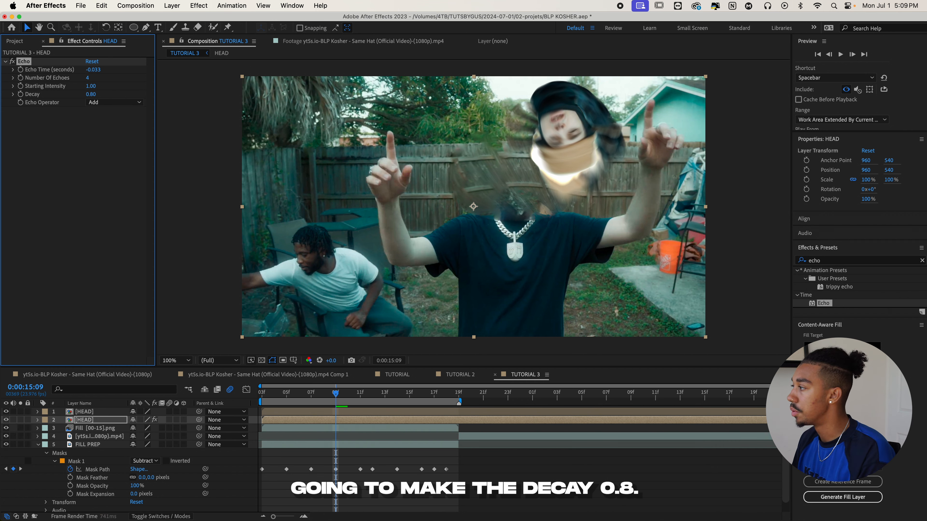
left_click(112, 102)
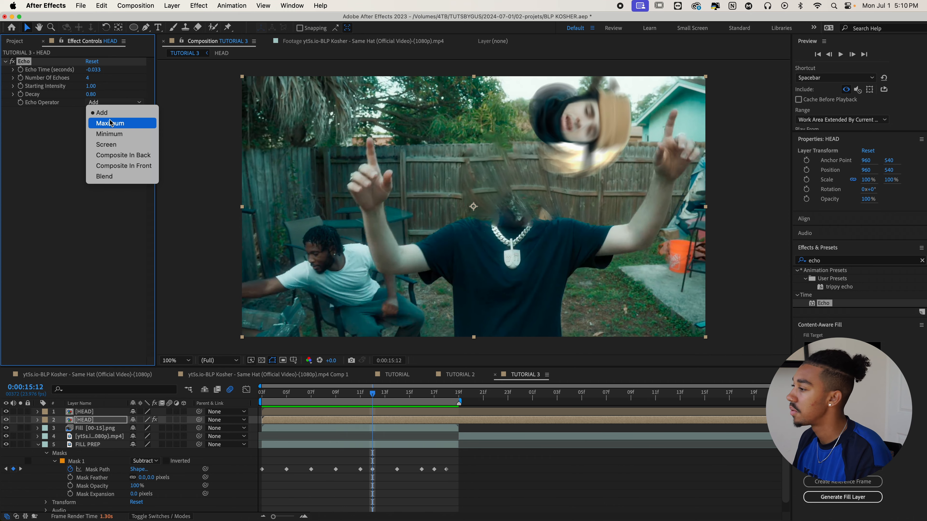
left_click(110, 123)
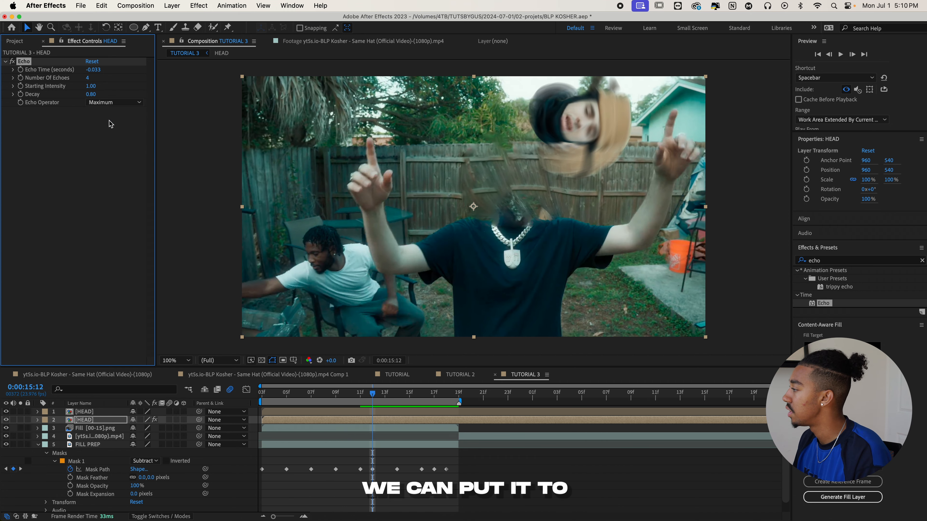
key("space")
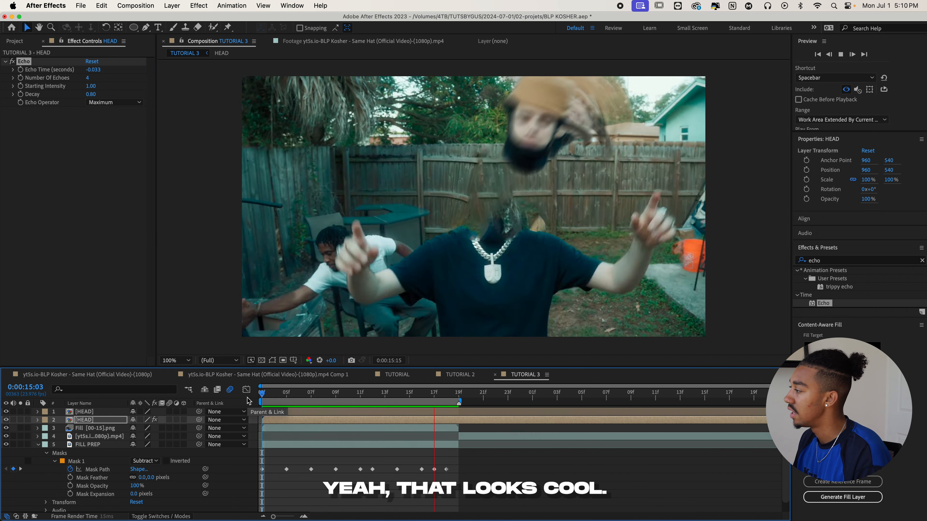
key("space")
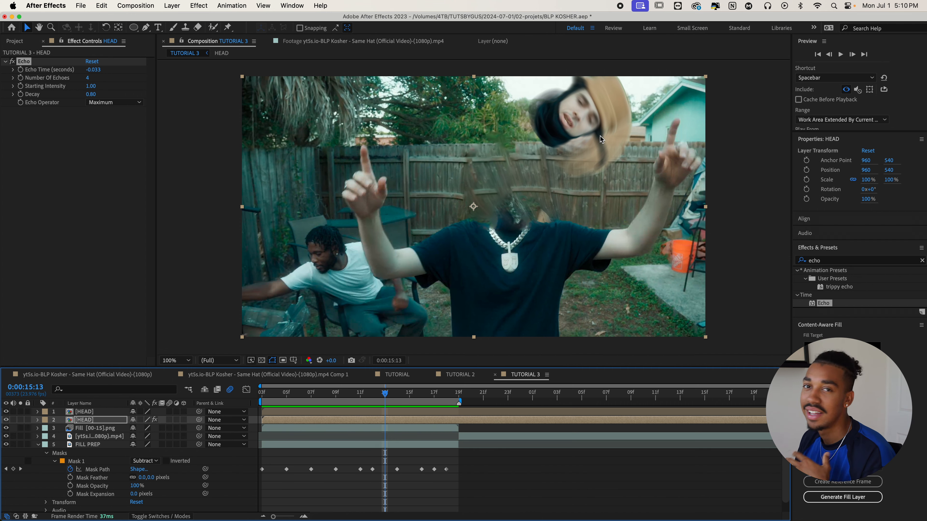
key("space")
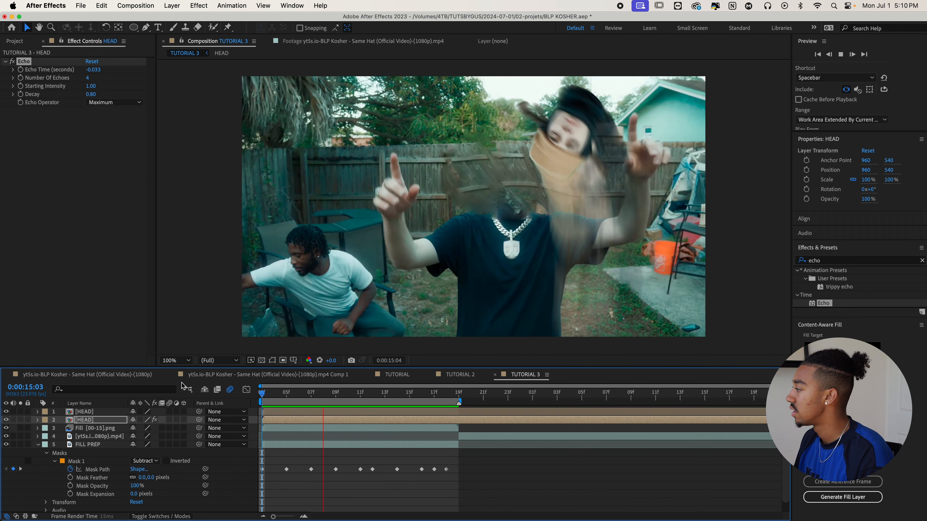
key("space")
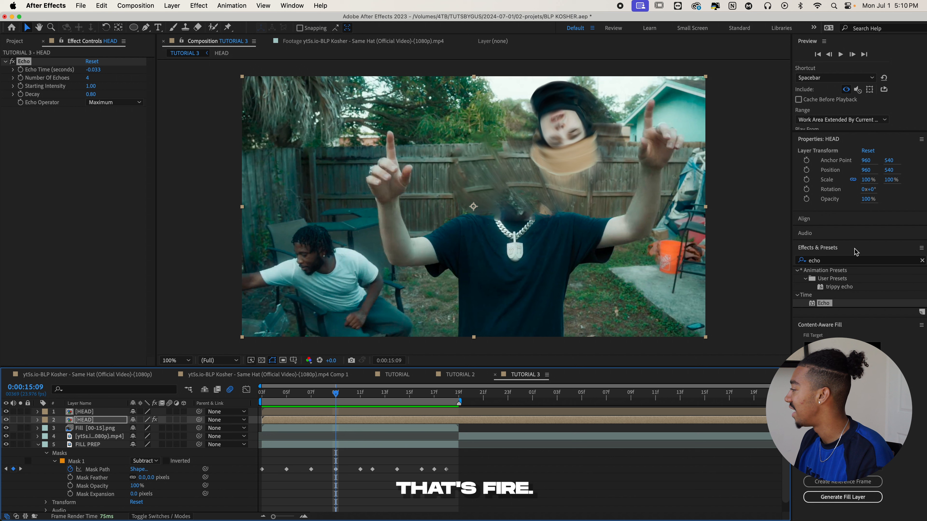
- Add an Exposure effect to the lower HEAD layer and set its Exposure to 0.89
left_click(839, 261)
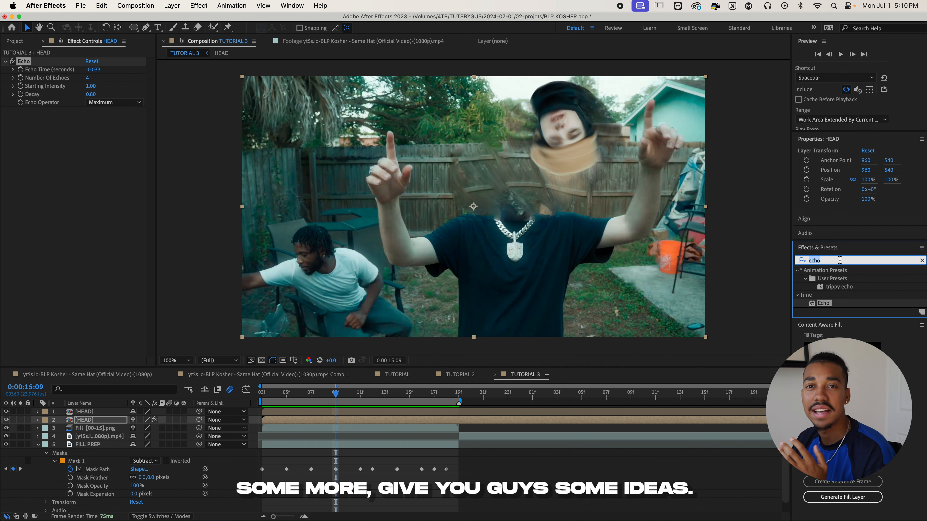
type("exposu")
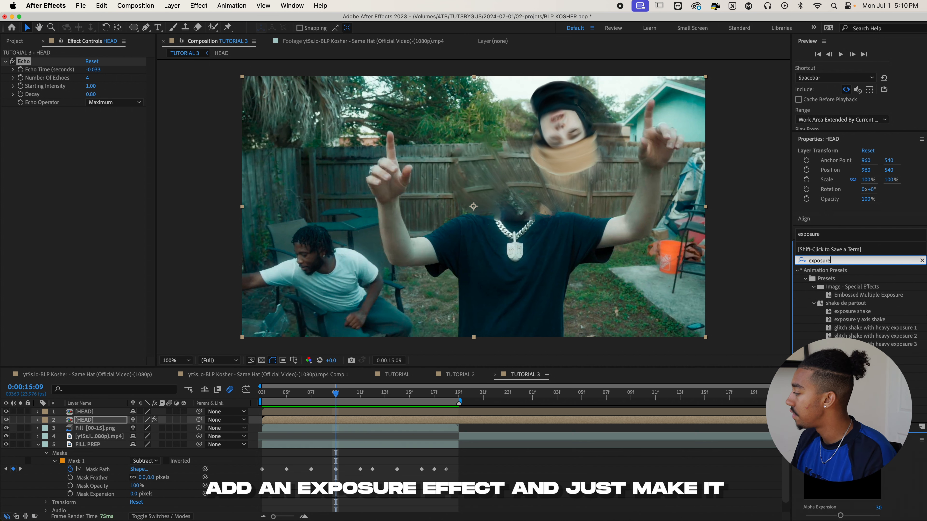
type("re")
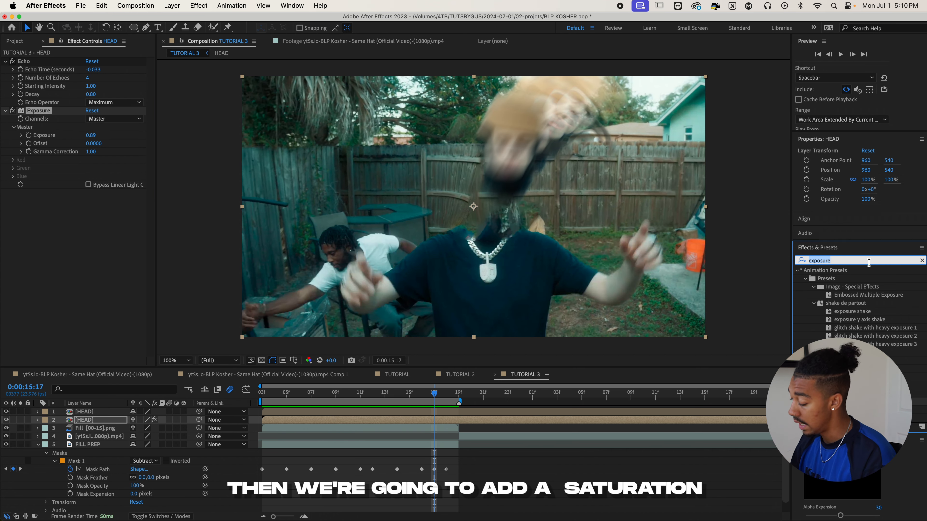
- Add Hue/Saturation to the lower HEAD layer and keyframe Master Hue from 0° on the first frame to 1x+0° at 0:00:15:18
type("hue")
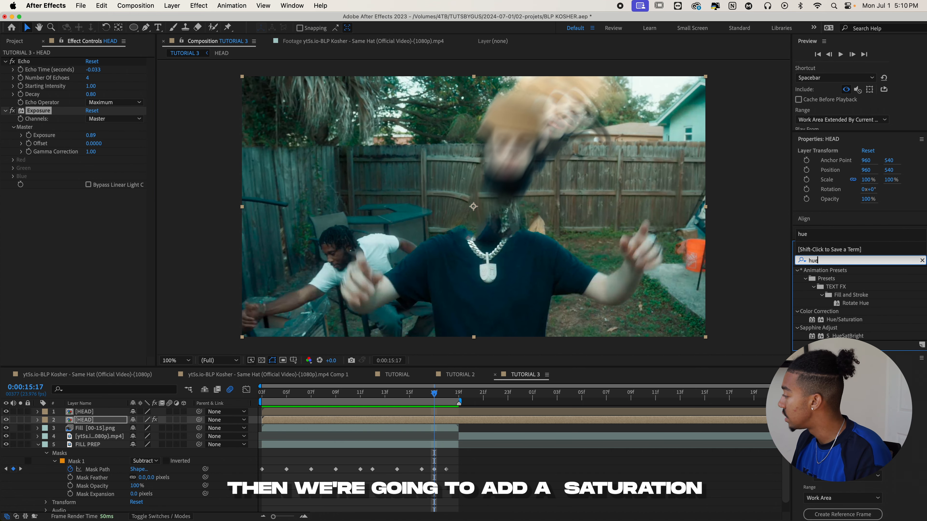
left_click_drag(844, 319, 304, 316)
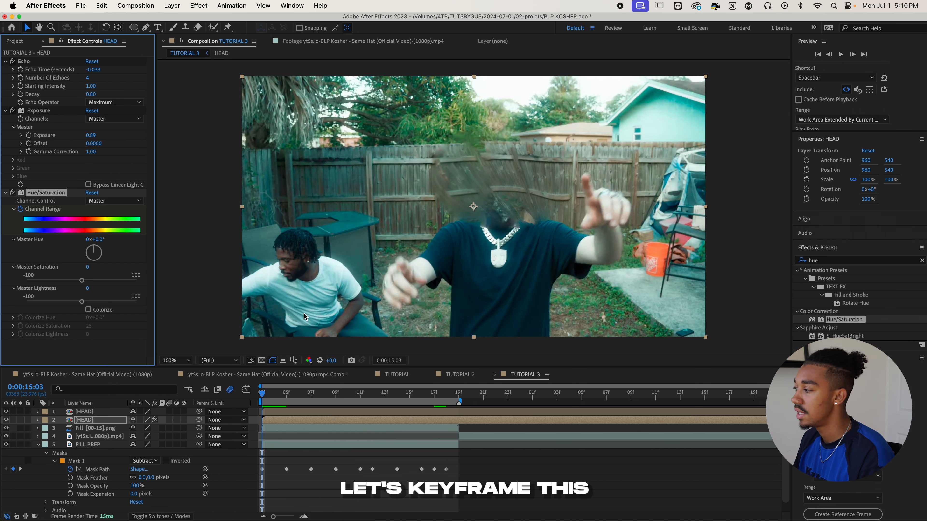
left_click(447, 392)
left_click(88, 240)
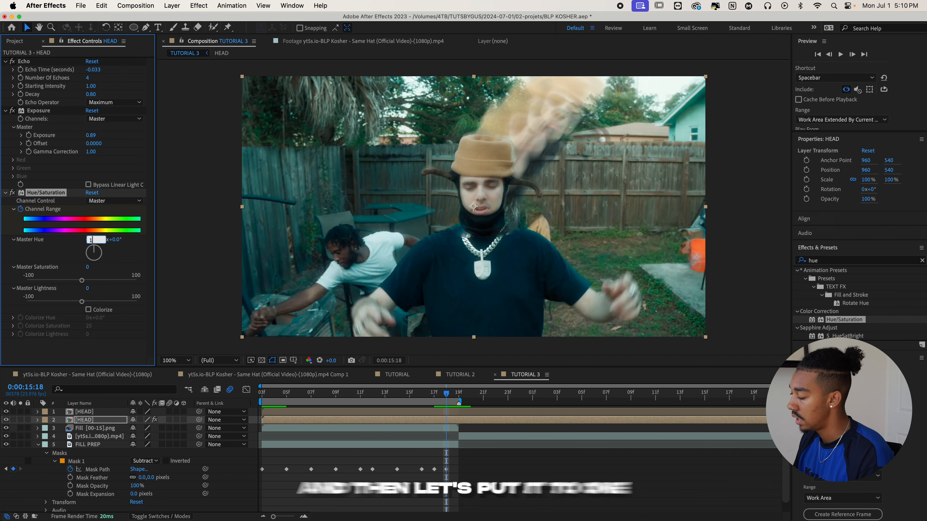
type("1")
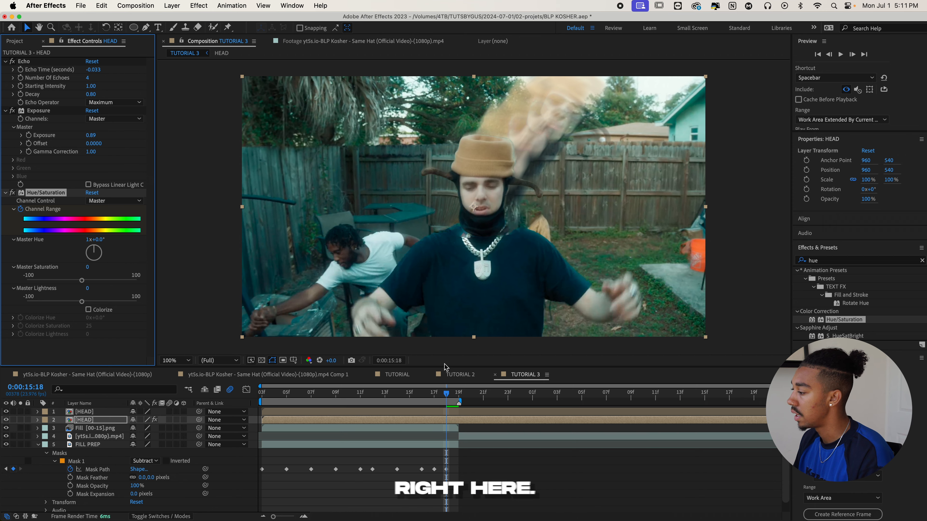
key("space")
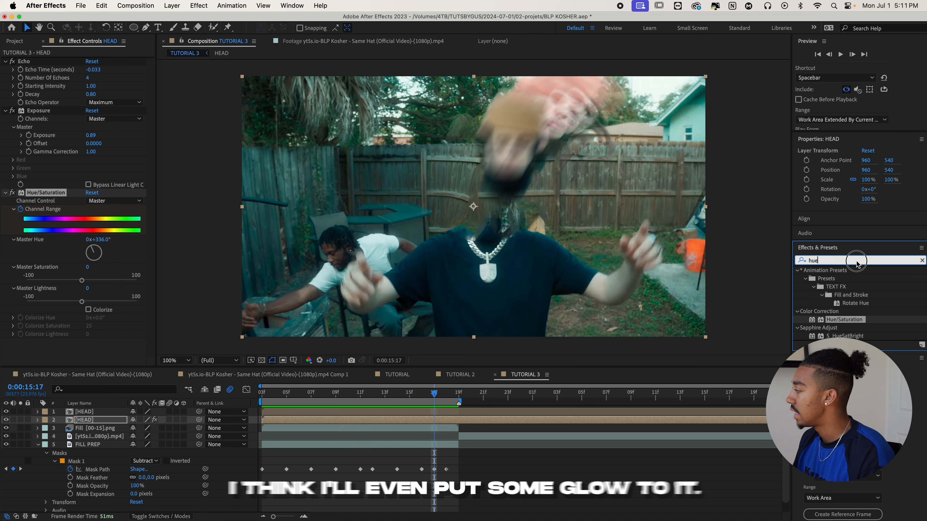
- Add the uni.Glow effect to the lower HEAD layer and set its Intensity to 0.5
type("glow")
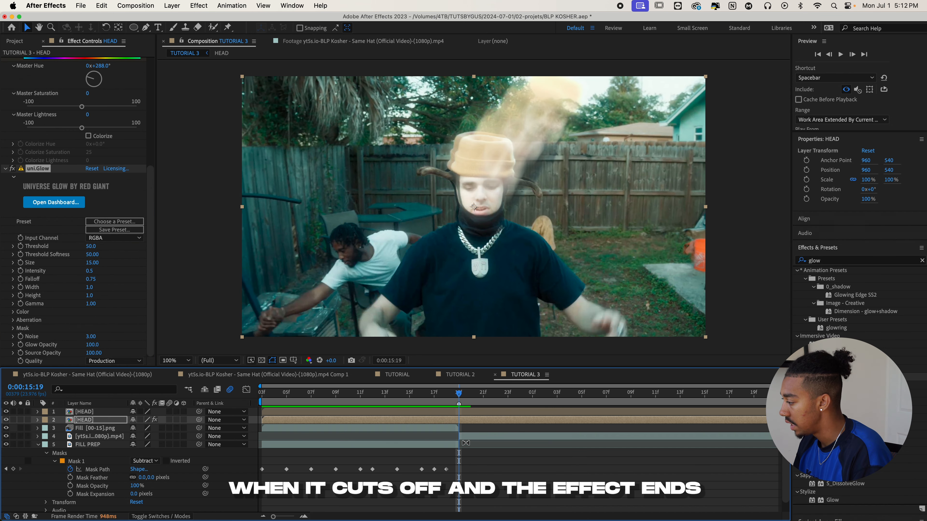
scroll(464, 465, "down", 1)
scroll(464, 495, "up", 1)
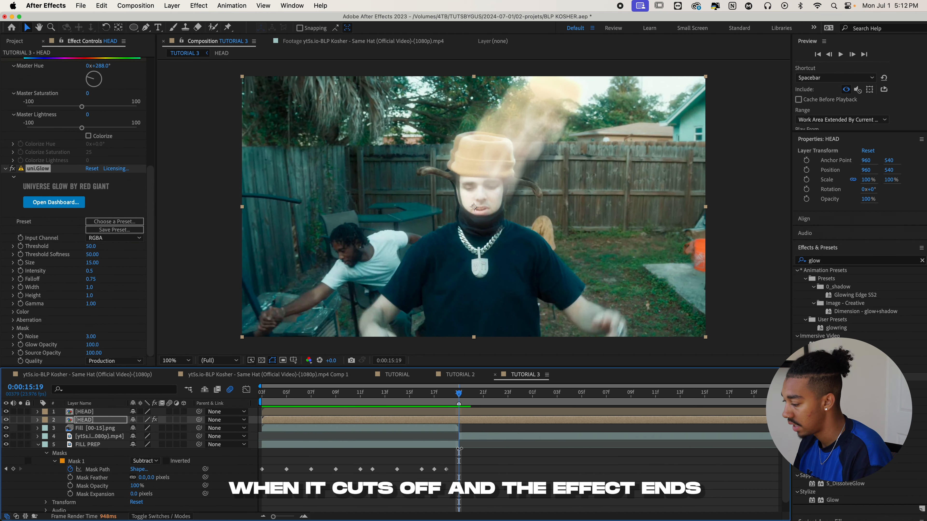
- Split both HEAD layers at 0:00:15:19, delete the parts after the split and preview the result
key("super+shift+d")
left_click(468, 412)
key("super+shift+d")
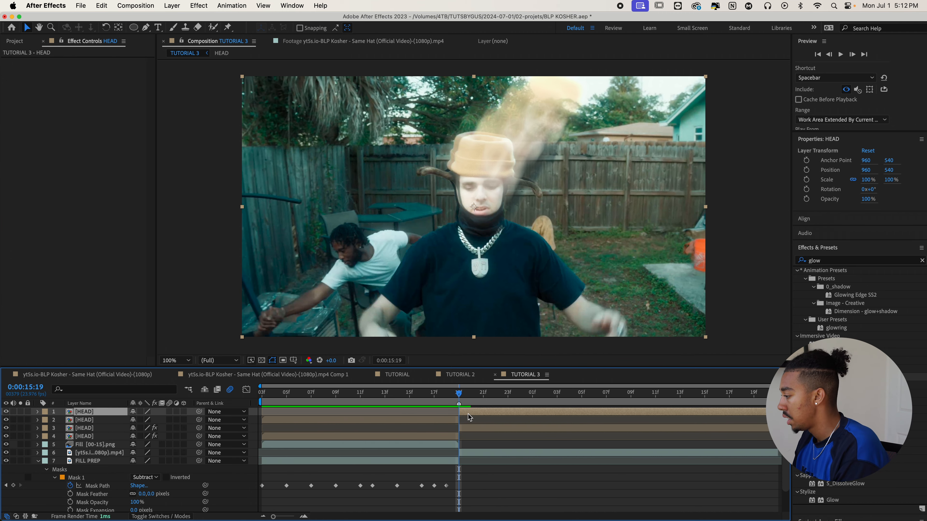
key("Delete")
left_click(468, 420)
key("Delete")
key("space")
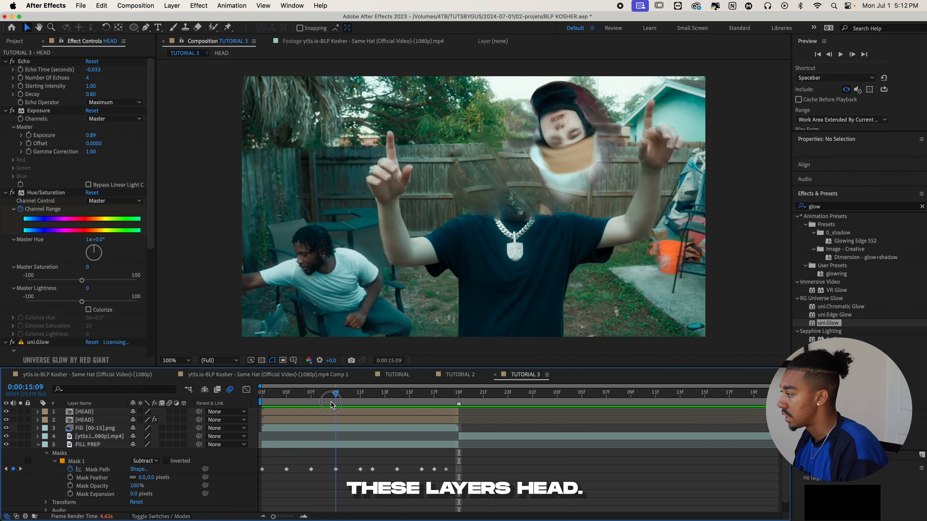